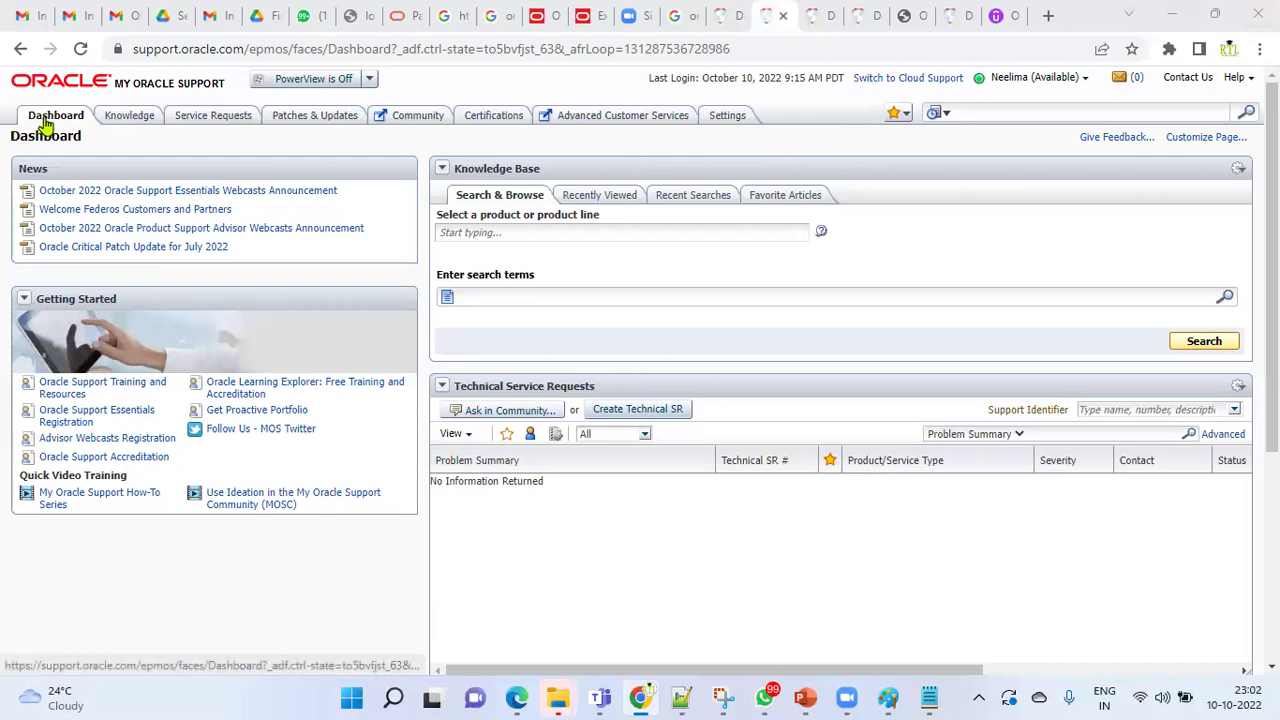
- Browse the Dashboard product list without choosing, then show the Knowledge Base's Recently Viewed articles
left_click_drag(22, 170, 50, 174)
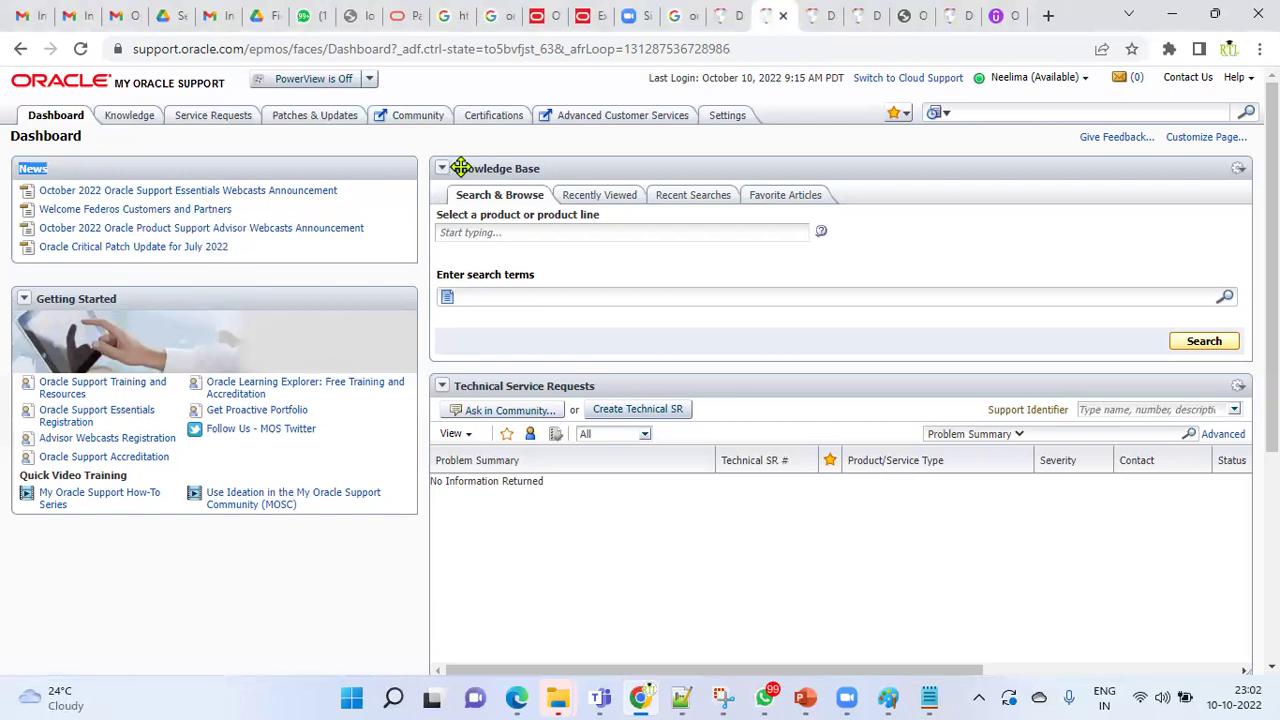
left_click(493, 233)
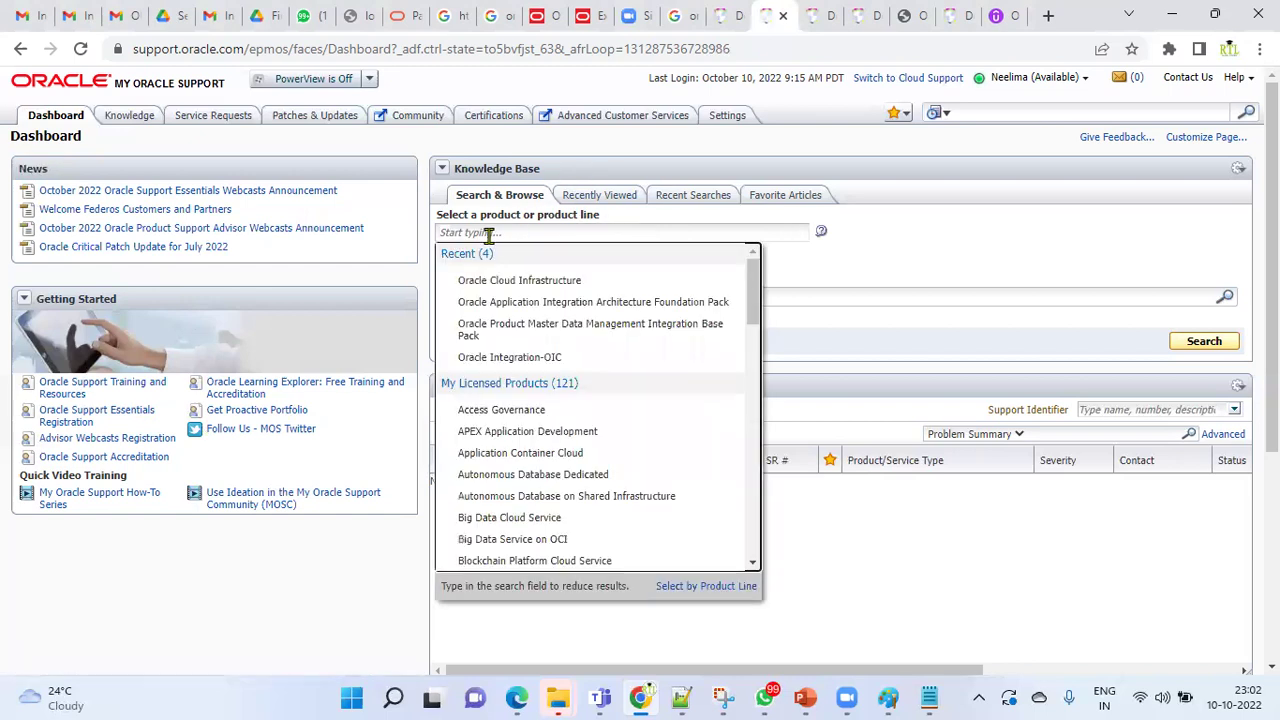
mouse_move(497, 291)
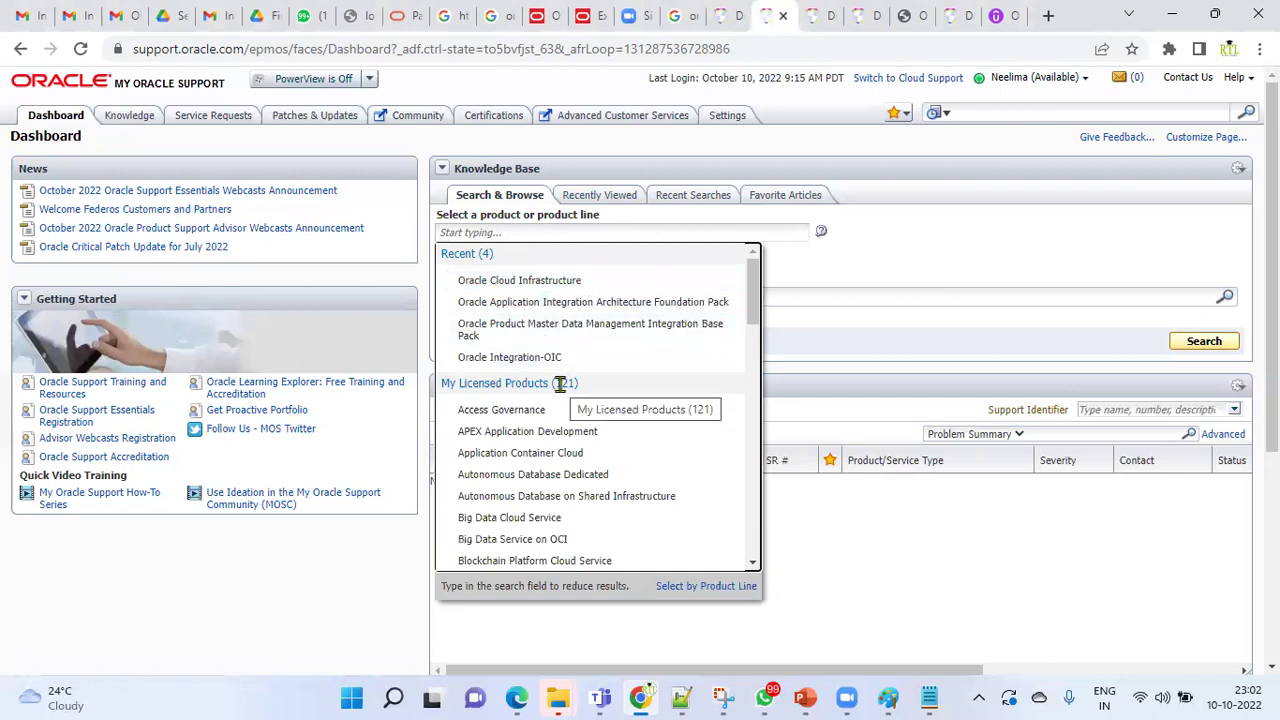
scroll(560, 387, "down", 5)
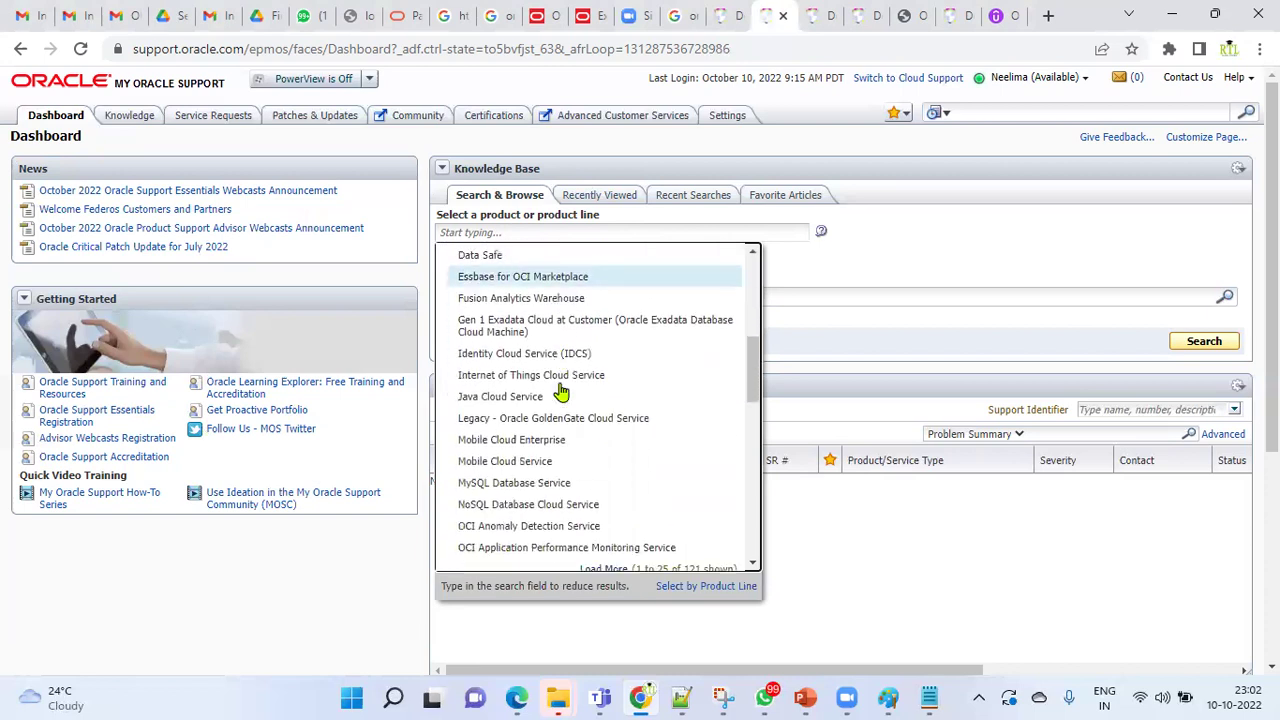
scroll(561, 390, "down", 10)
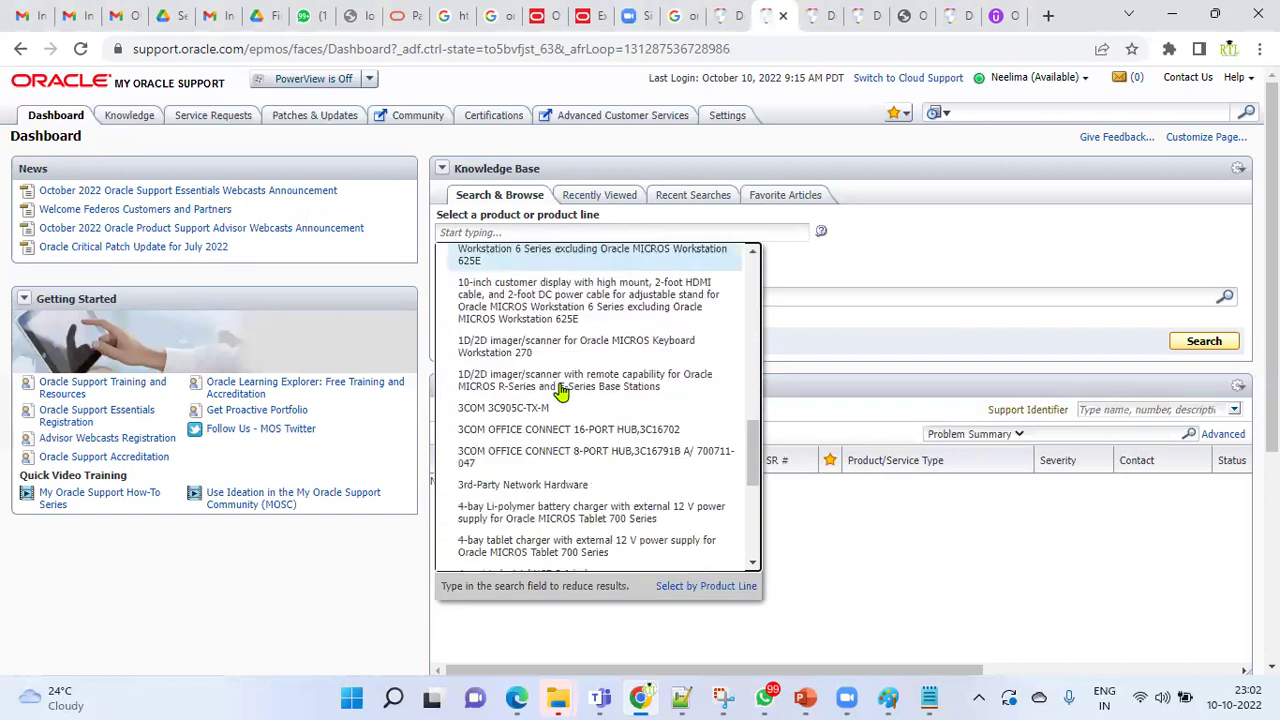
scroll(561, 390, "down", 10)
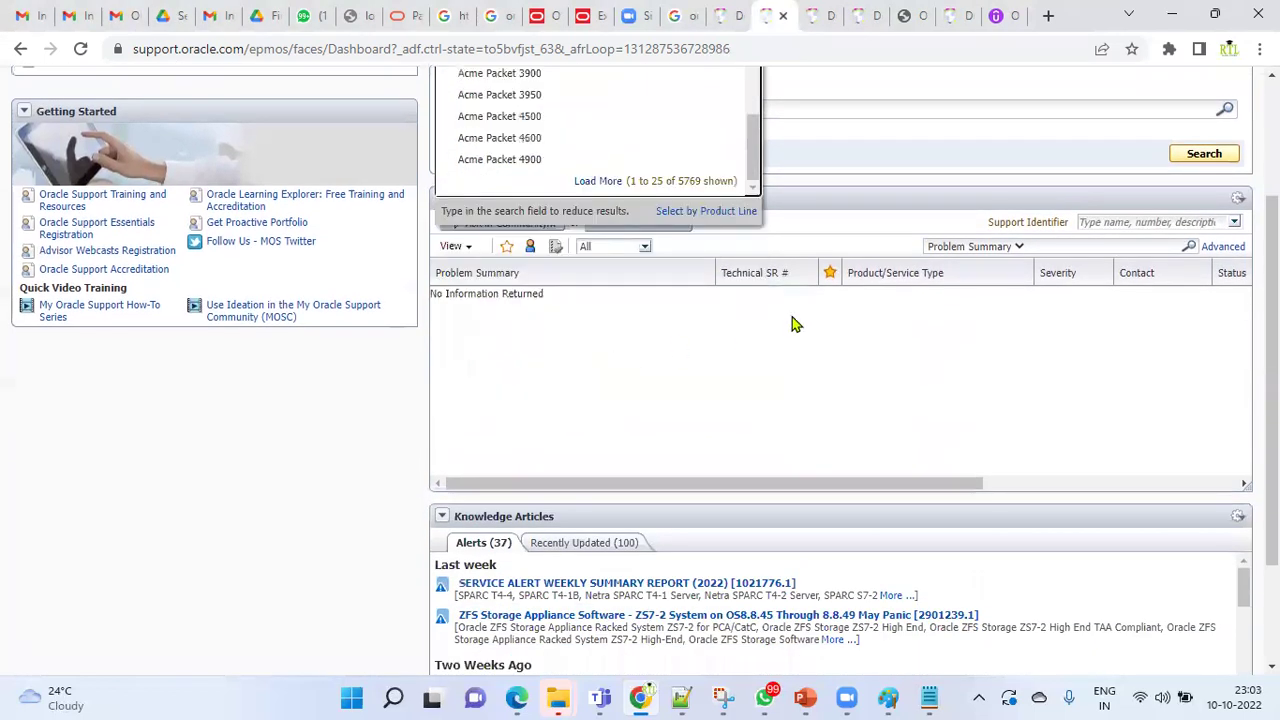
scroll(953, 187, "up", 3)
left_click(980, 243)
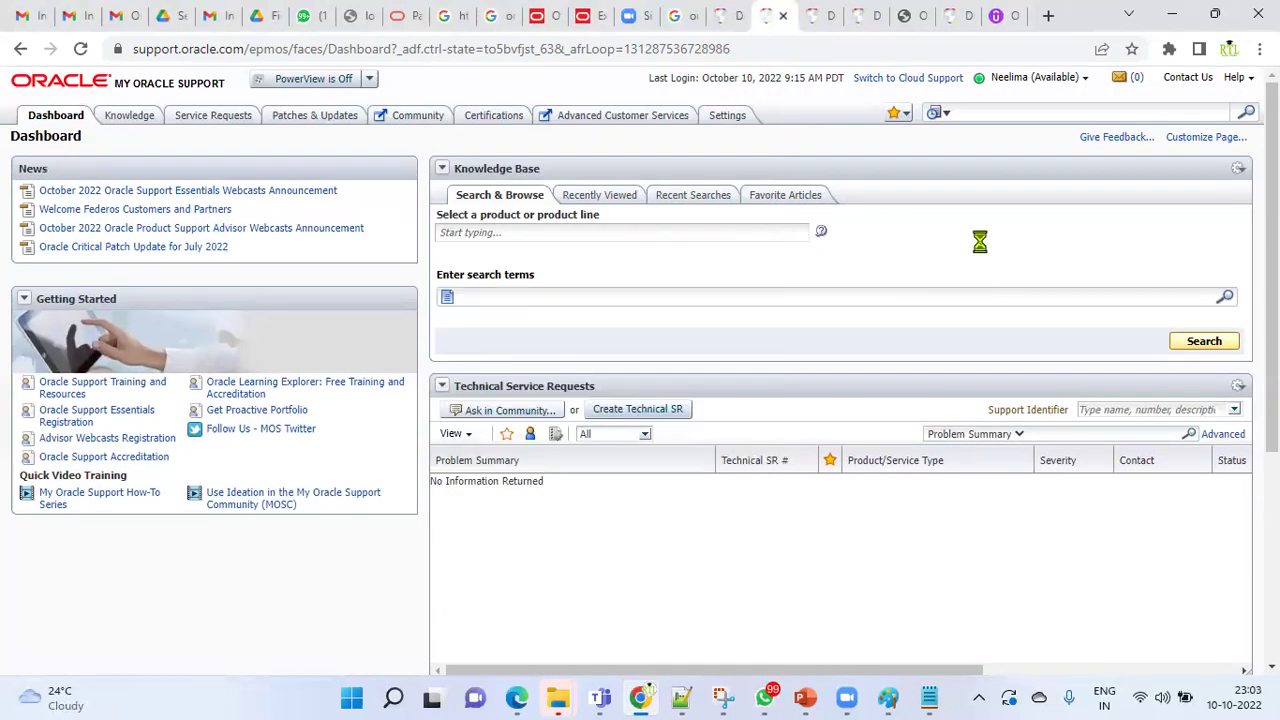
left_click(613, 200)
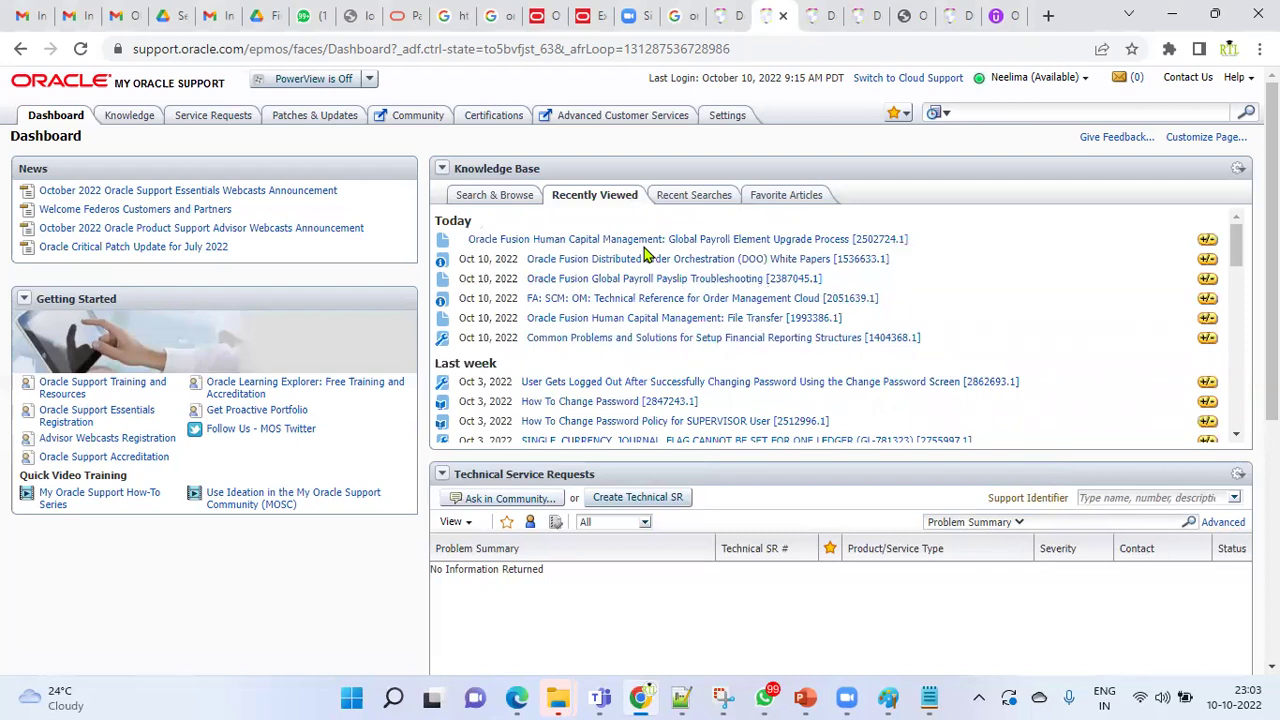
- Read through the Global Payroll Payslip Troubleshooting article, then bring up DOO White Papers Doc 1536633.1
left_click(865, 15)
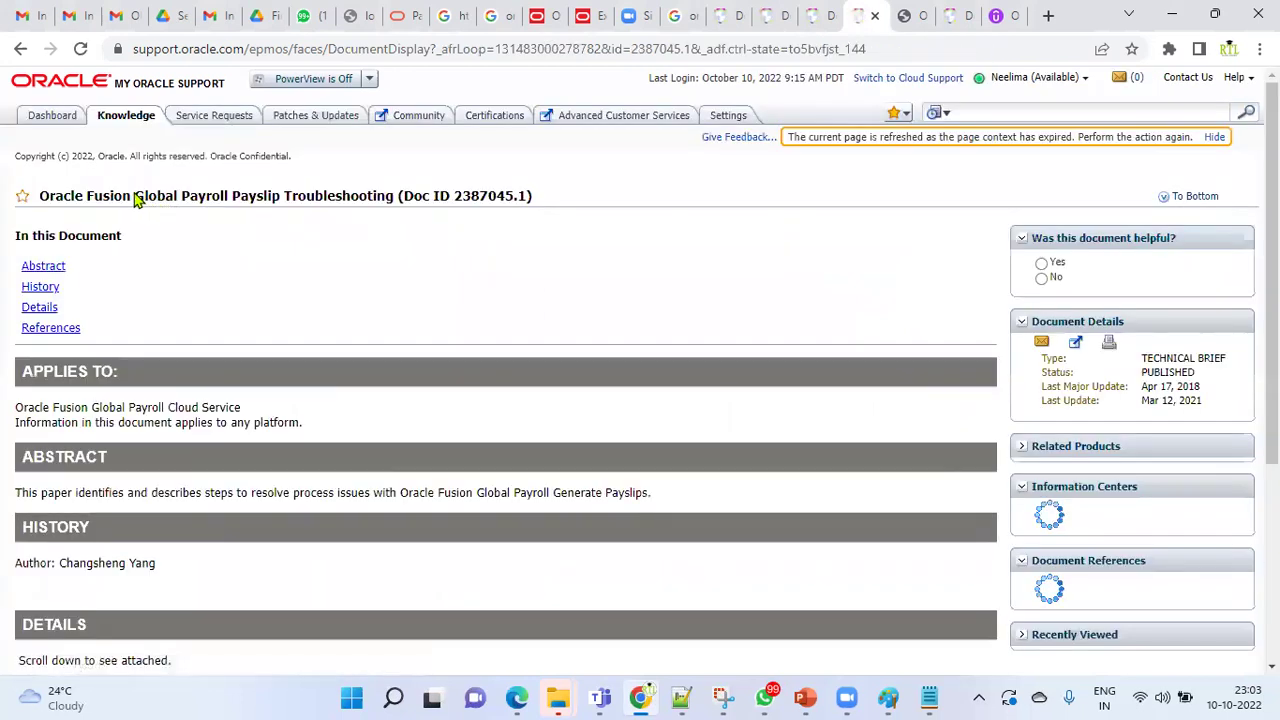
left_click_drag(136, 198, 229, 203)
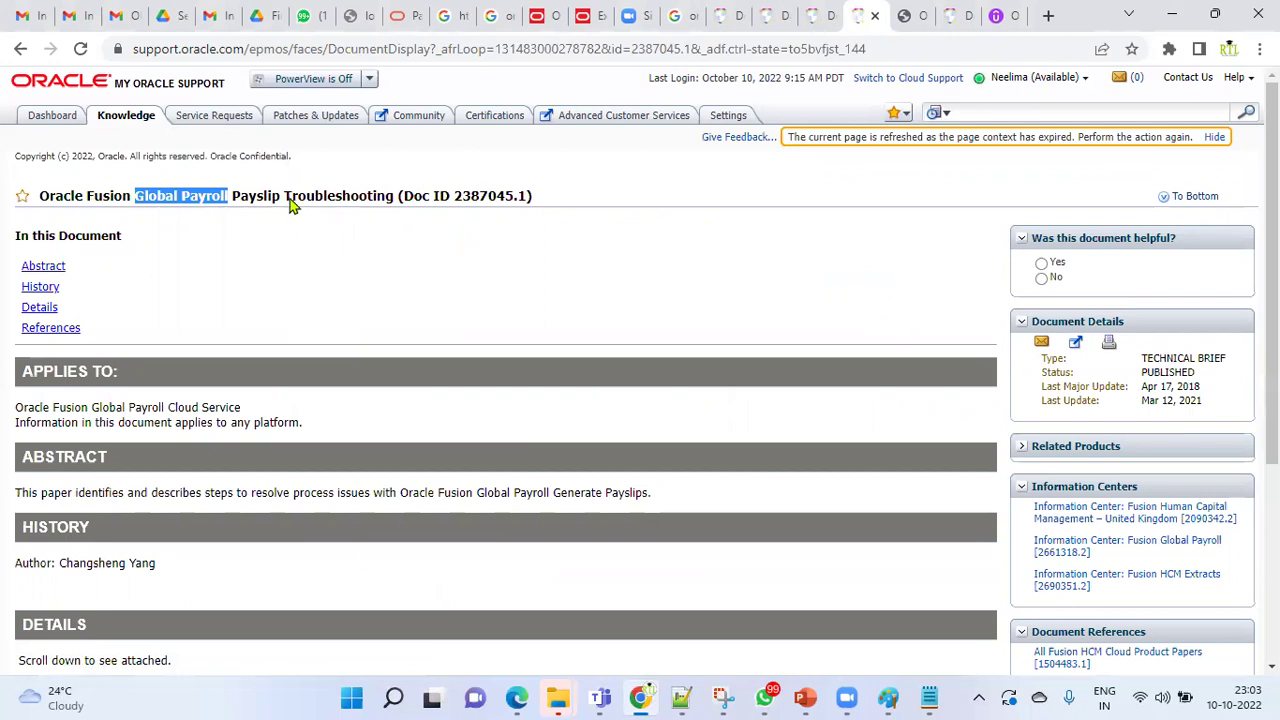
left_click_drag(285, 196, 358, 196)
scroll(72, 416, "down", 1)
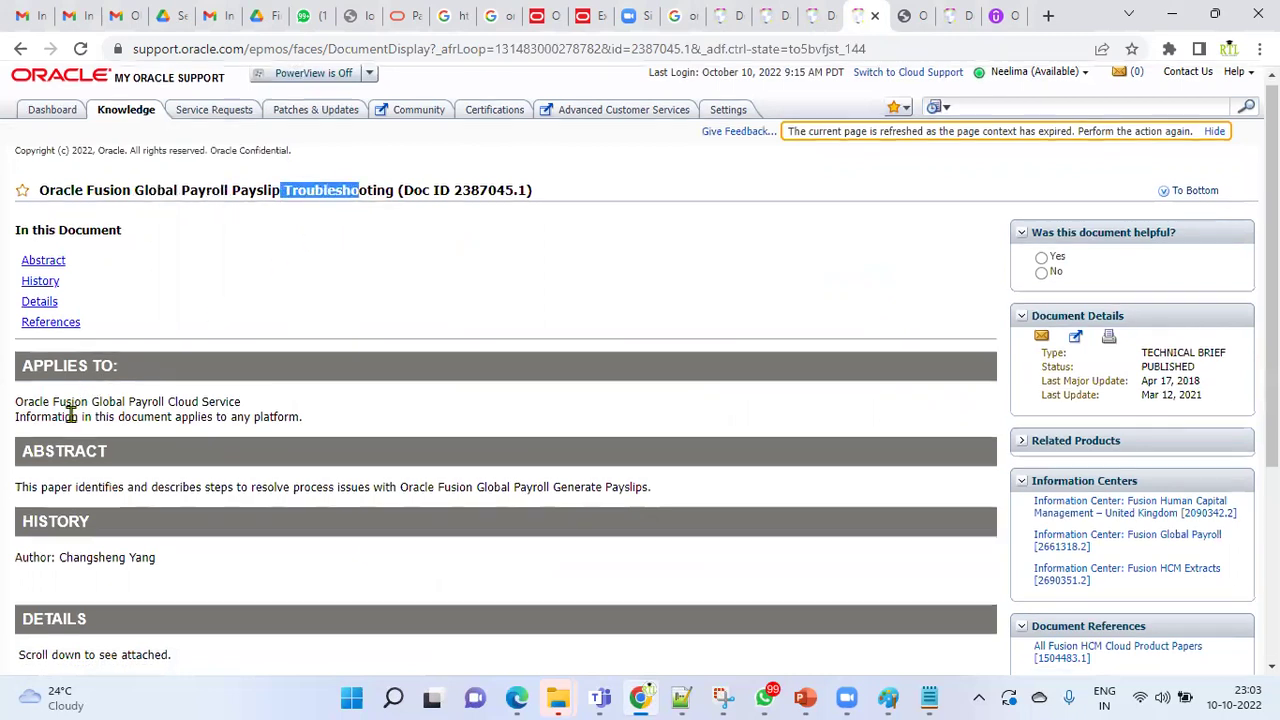
scroll(72, 416, "down", 2)
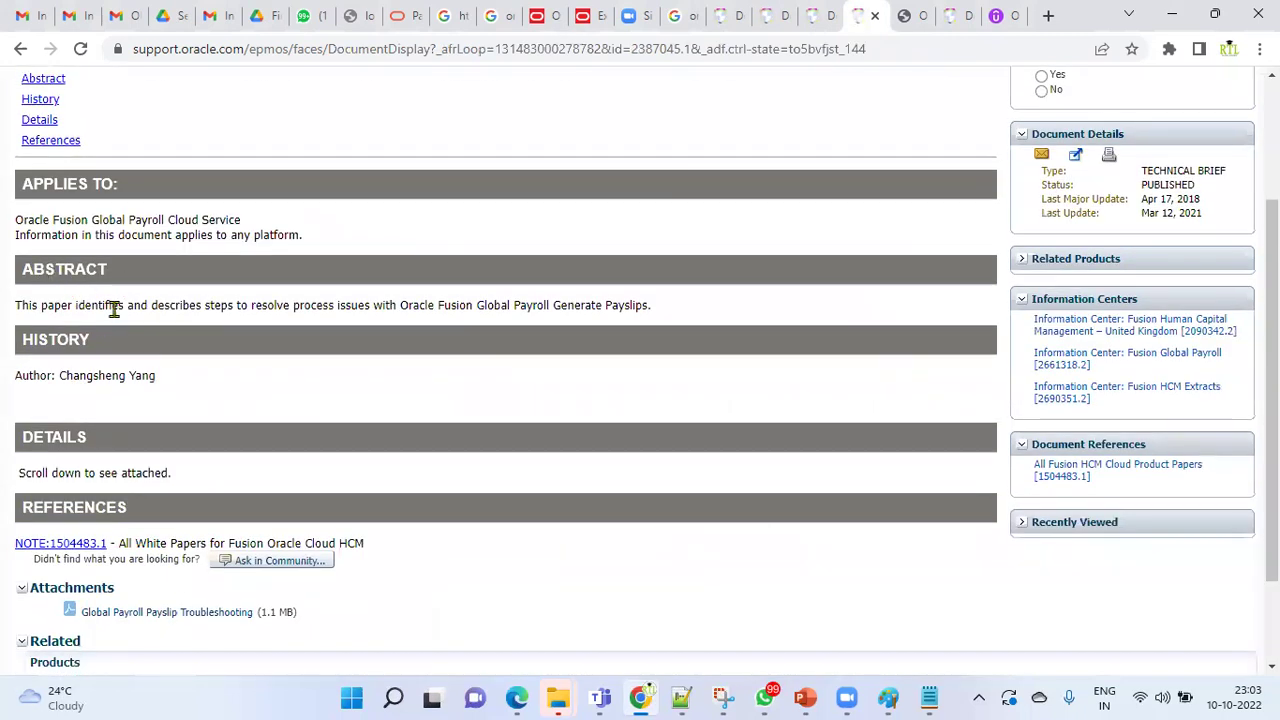
scroll(186, 391, "down", 2)
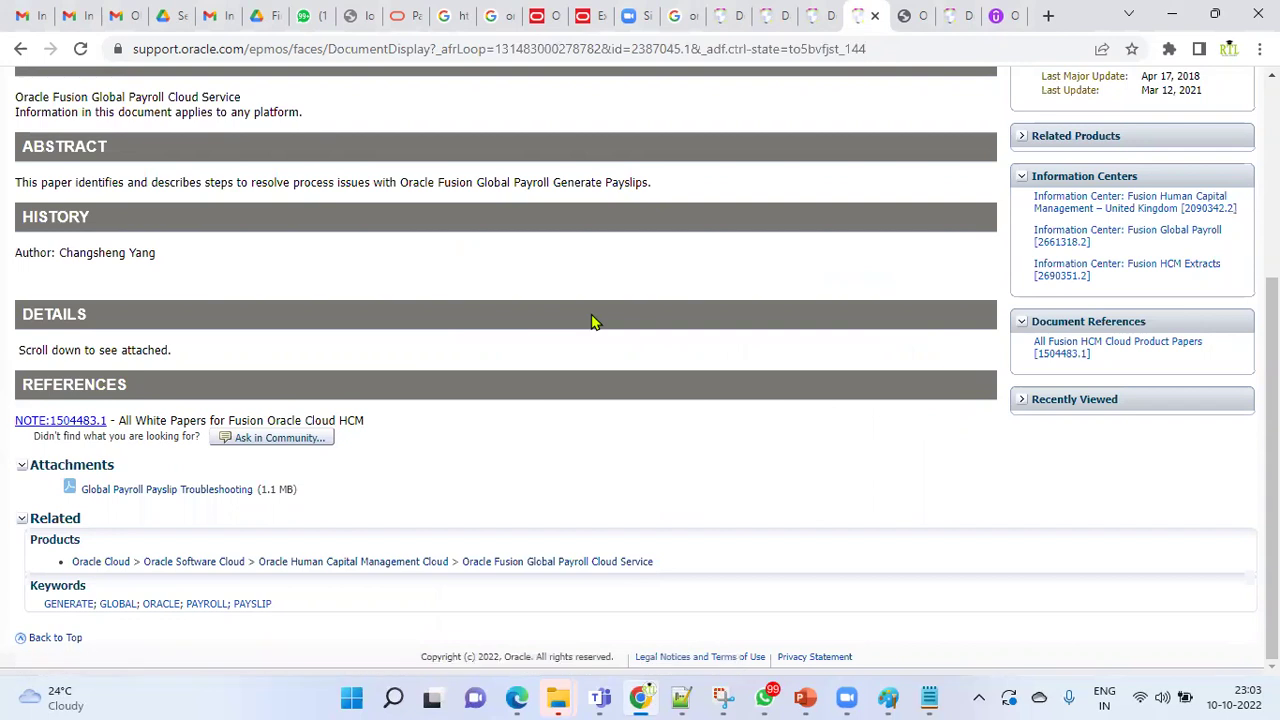
scroll(591, 321, "up", 3)
scroll(591, 321, "up", 1)
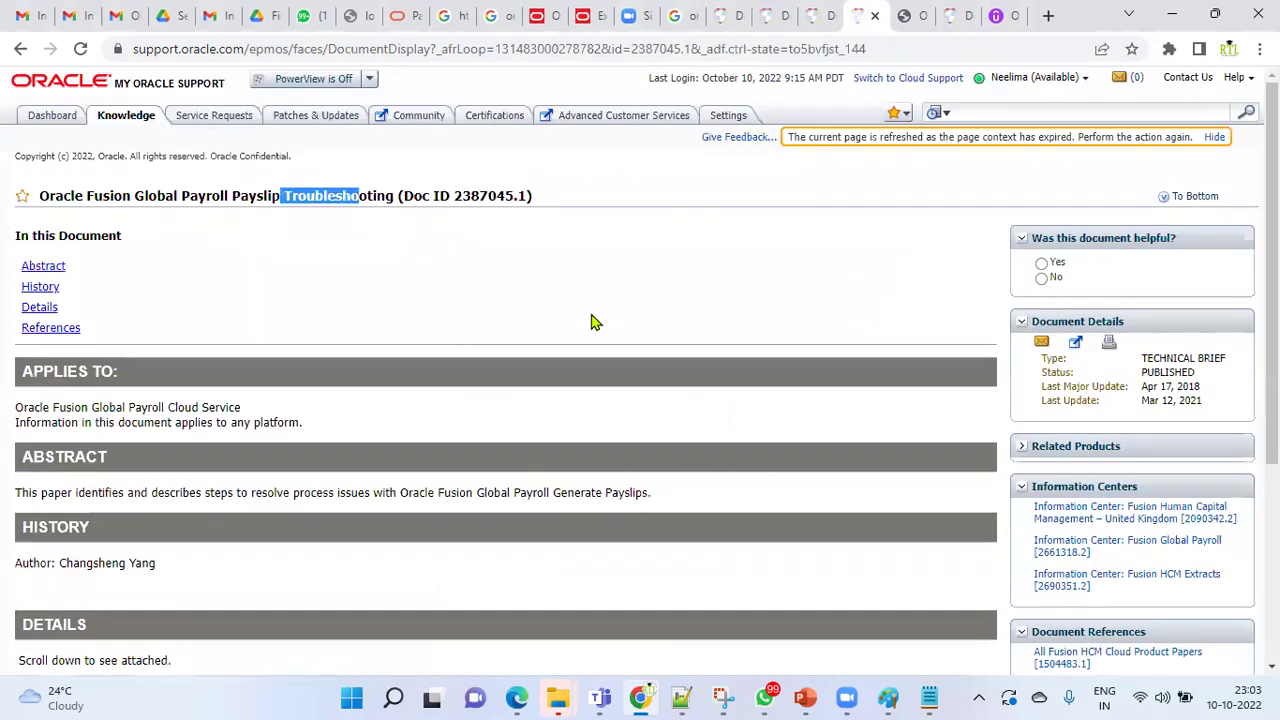
left_click(806, 16)
- Go back to the Dashboard and start a new technical service request via Create Technical SR
left_click(776, 16)
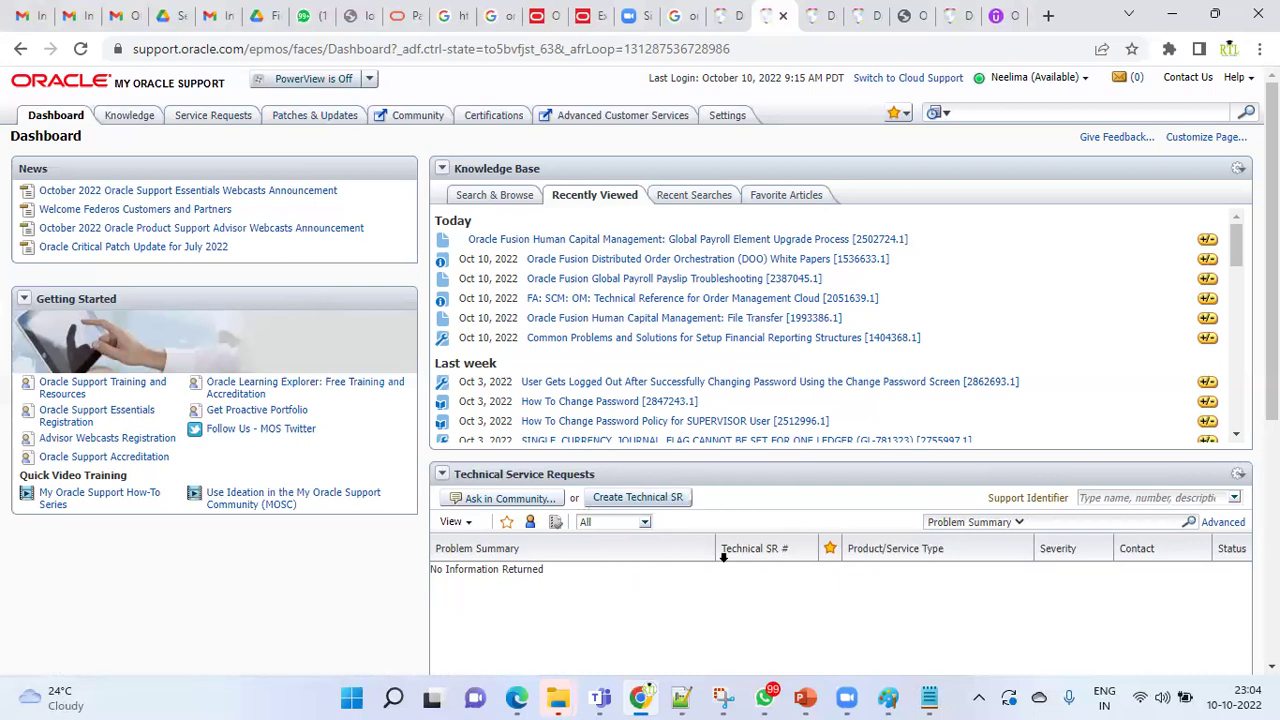
left_click(660, 505)
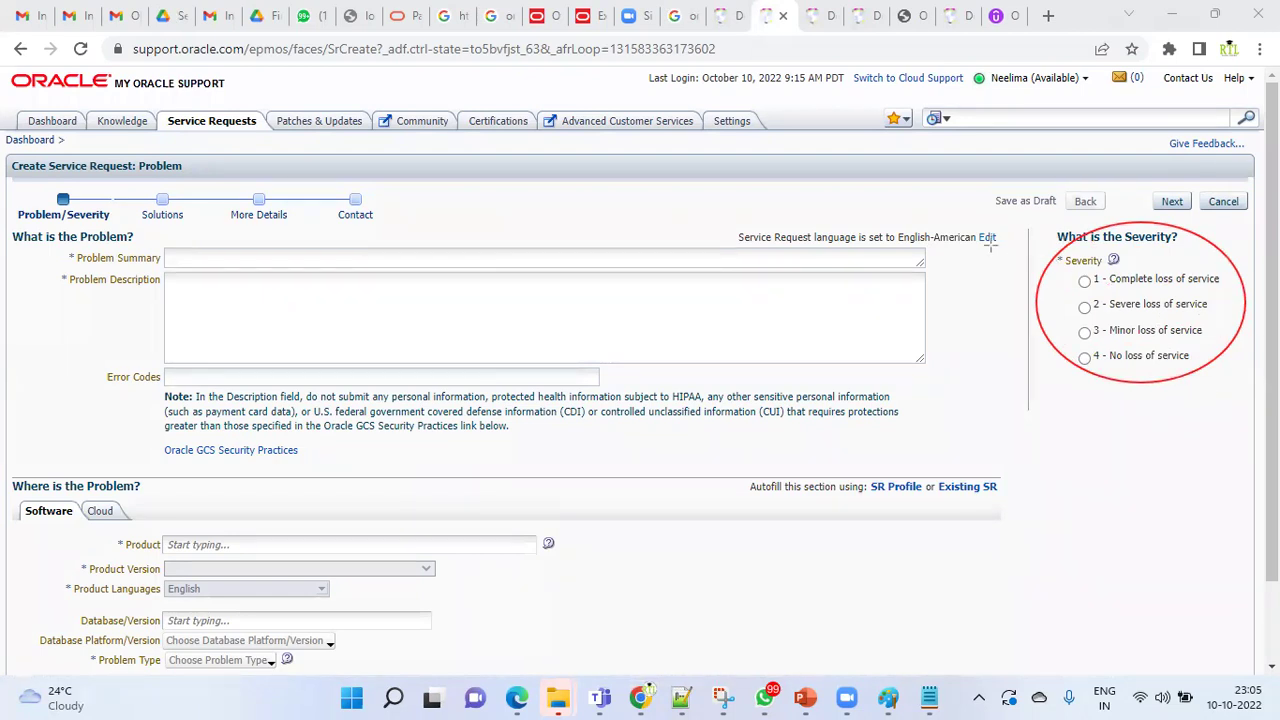
- Circle the Problem Summary, Problem Description, Error Codes and Product fields on the blank SR form
left_click_drag(59, 240, 168, 264)
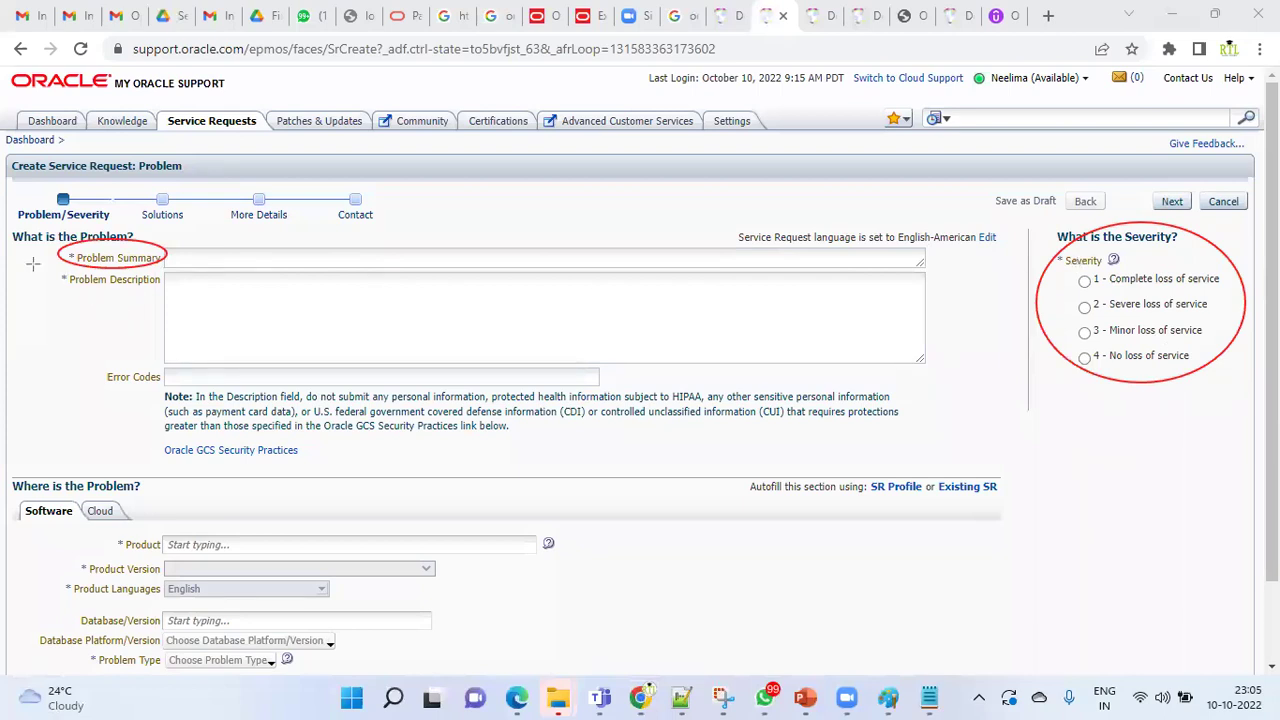
mouse_move(34, 266)
left_mouse_down()
mouse_move(180, 292)
mouse_move(186, 282)
left_mouse_up()
mouse_move(94, 356)
left_mouse_down()
mouse_move(140, 397)
mouse_move(190, 396)
left_mouse_up()
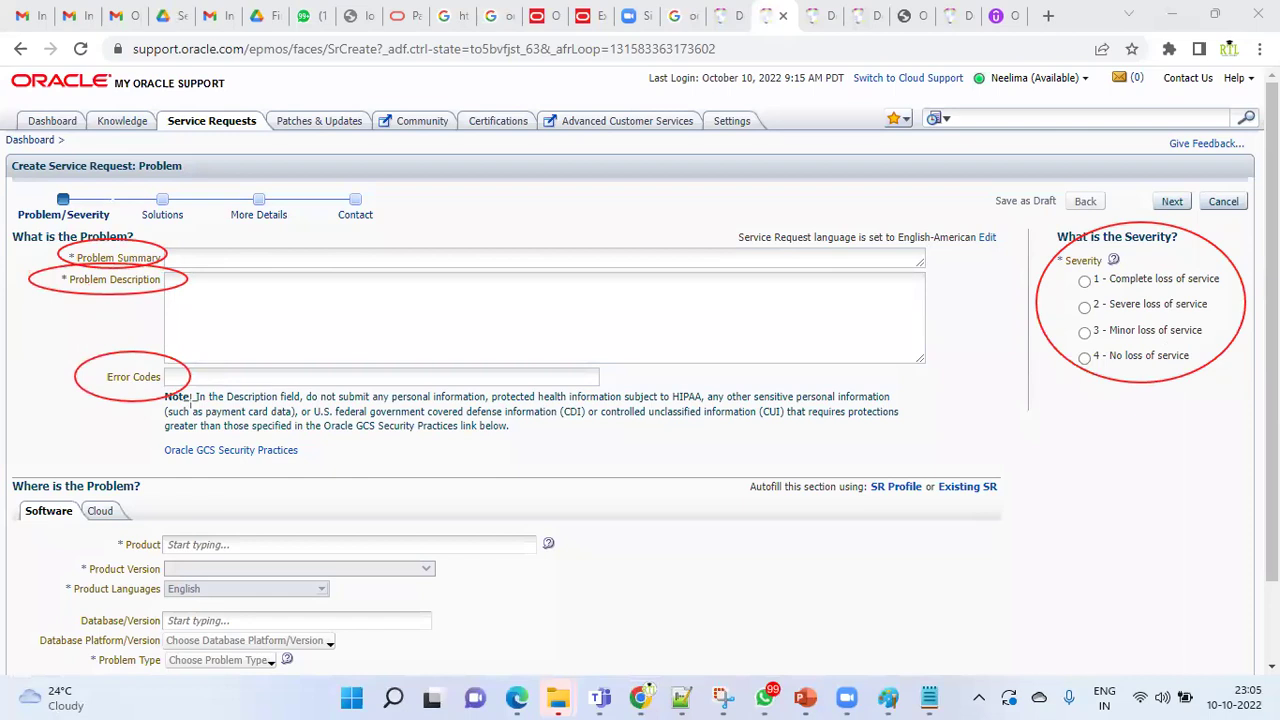
mouse_move(112, 530)
left_mouse_down()
mouse_move(92, 538)
mouse_move(190, 557)
left_mouse_up()
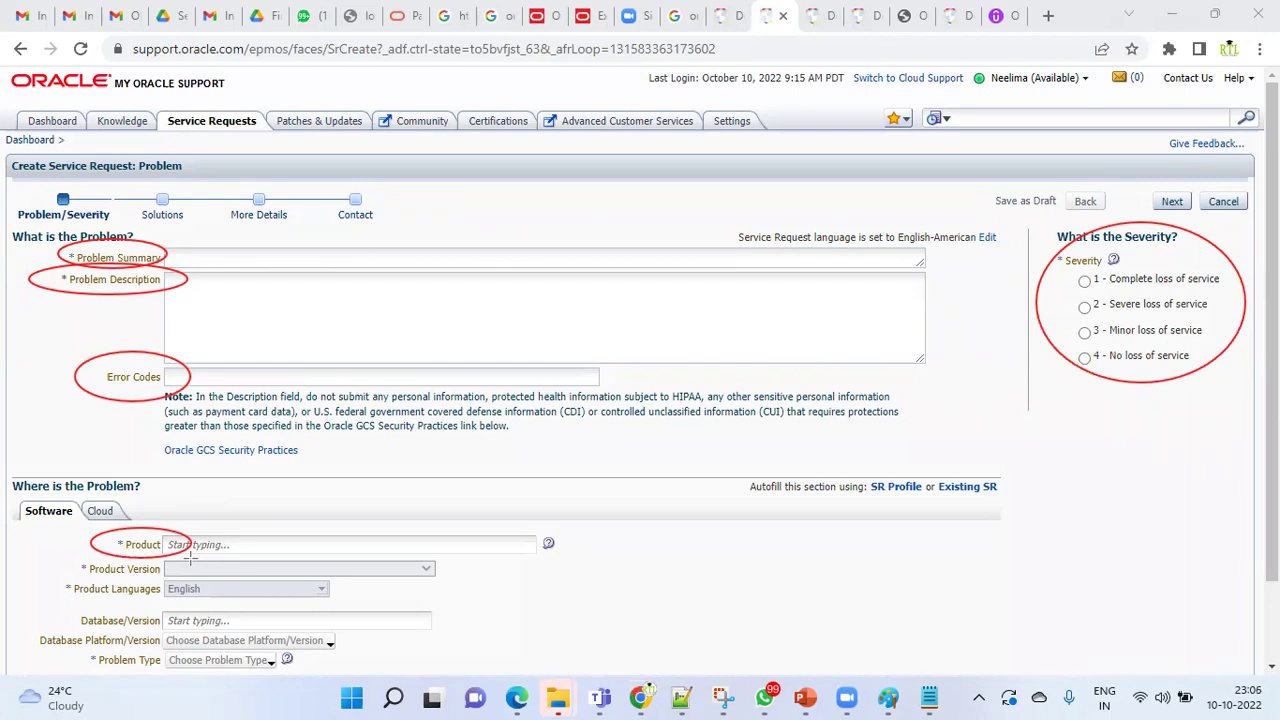
mouse_move(70, 556)
left_mouse_down()
mouse_move(88, 574)
mouse_move(172, 576)
mouse_move(48, 581)
mouse_move(118, 615)
left_mouse_up()
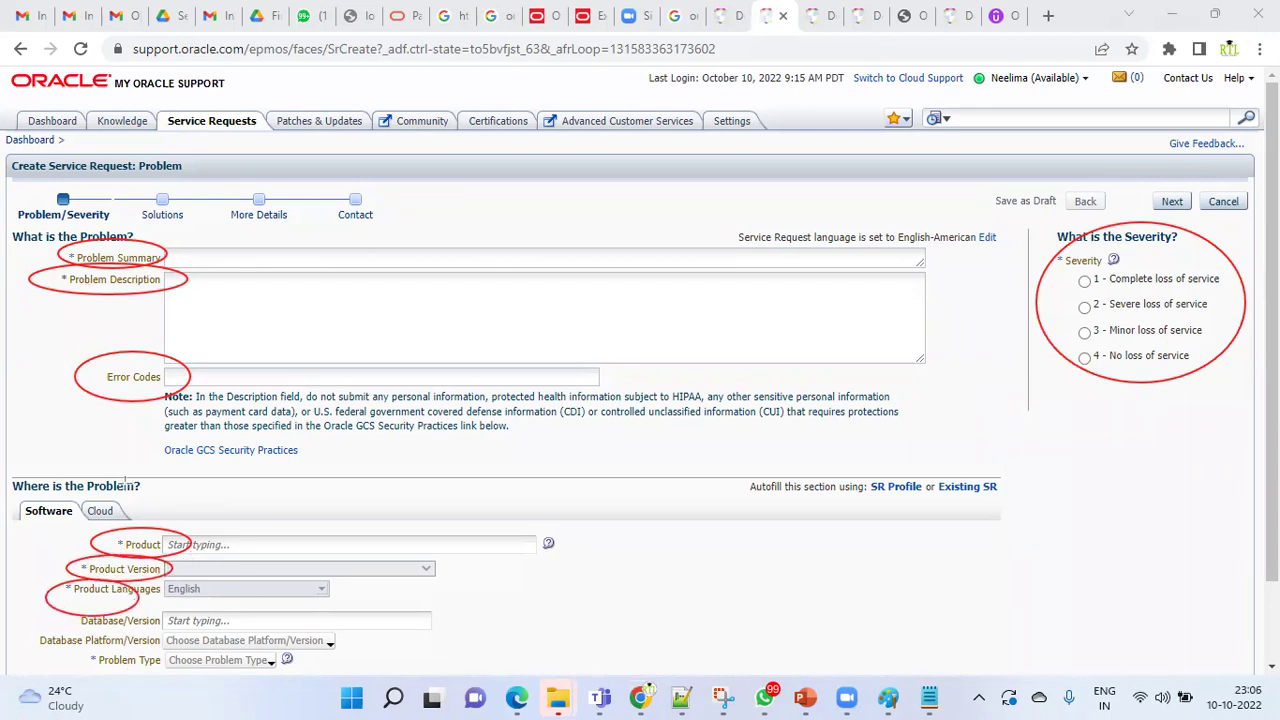
mouse_move(84, 505)
left_mouse_down()
mouse_move(110, 528)
mouse_move(122, 518)
left_mouse_up()
- Cancel the new service request, go to the Service Requests home page, and select the search box
left_click(1219, 204)
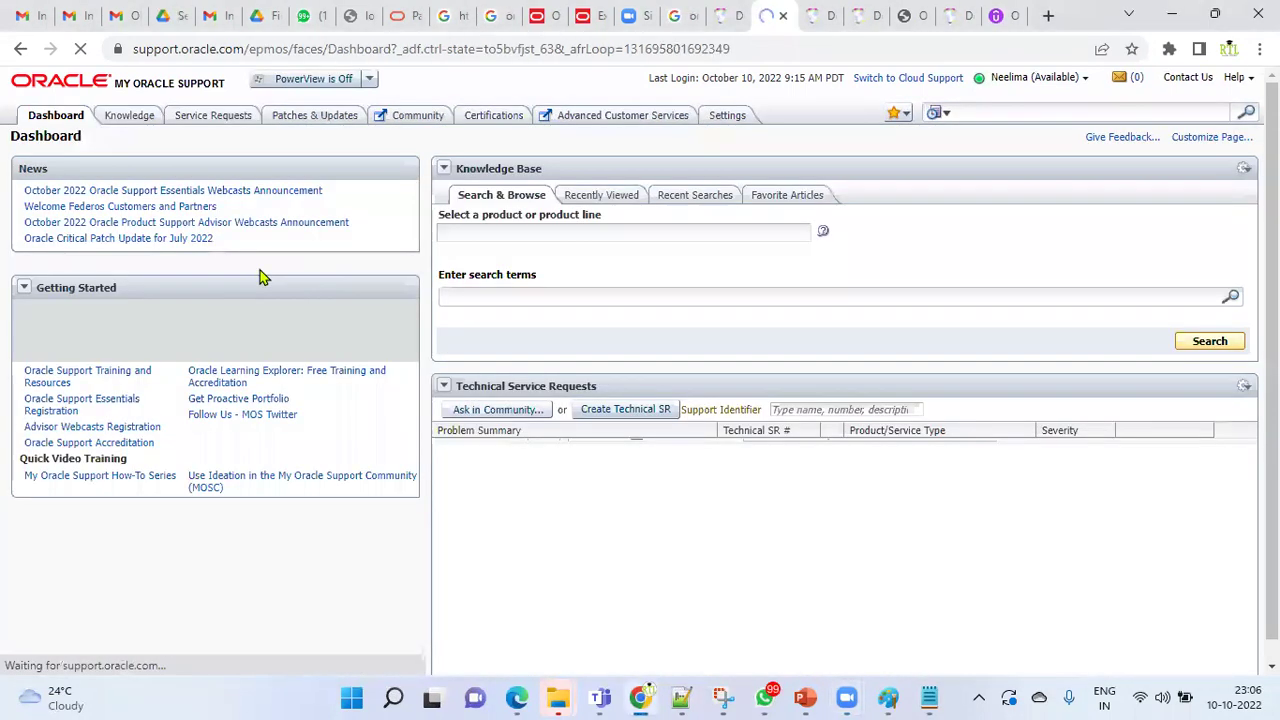
left_click(227, 117)
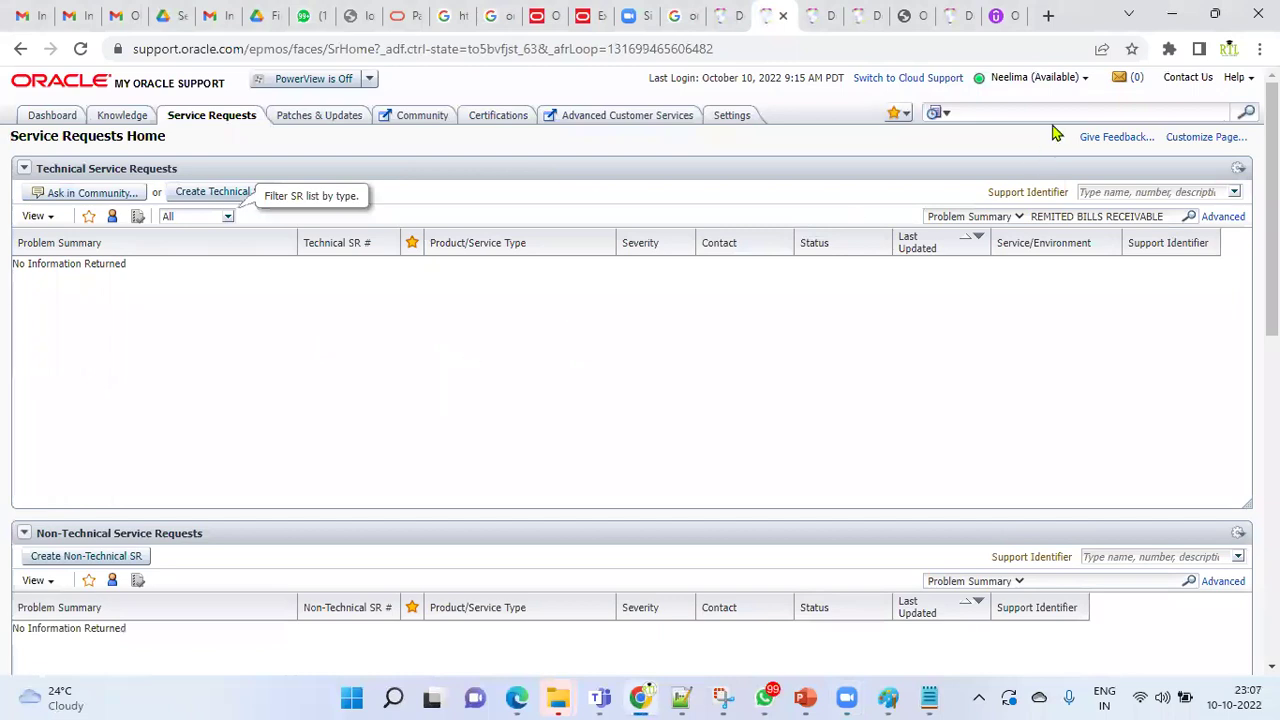
left_click(970, 112)
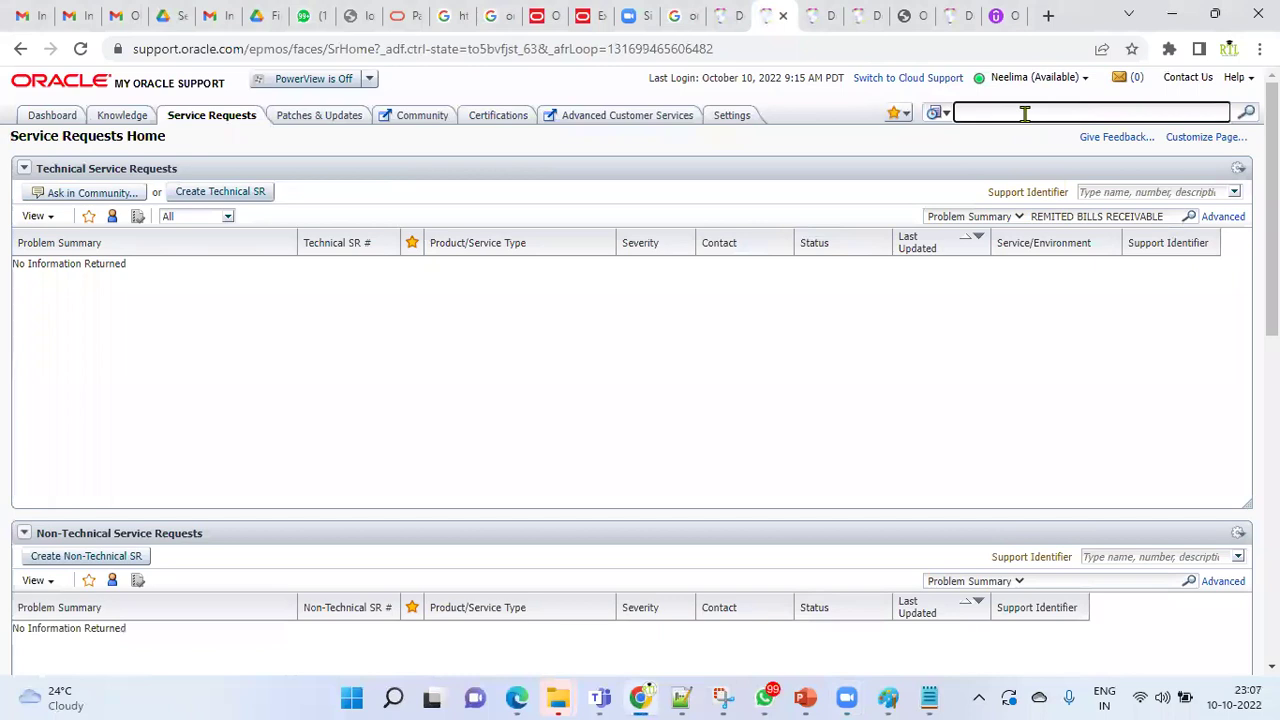
- Run a knowledge search for 'oracle fusion Payroll Payslip Customization'
type("le fusion P")
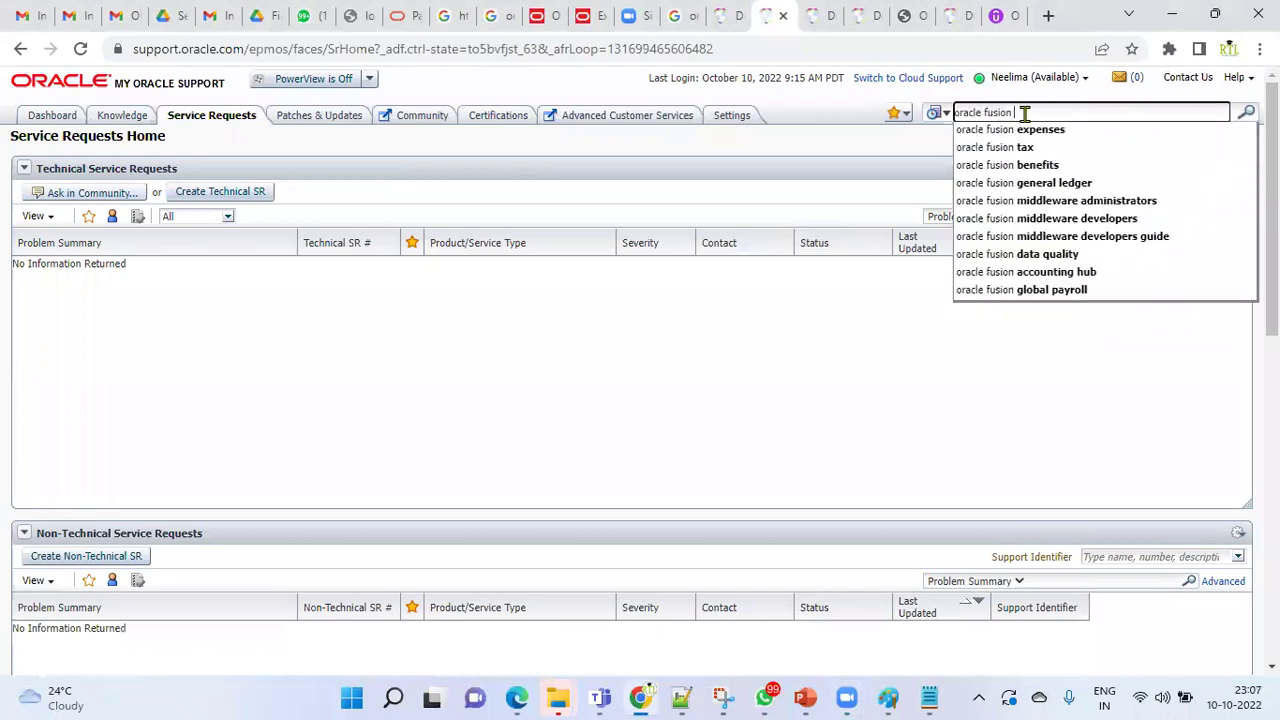
type("ayroll Pa")
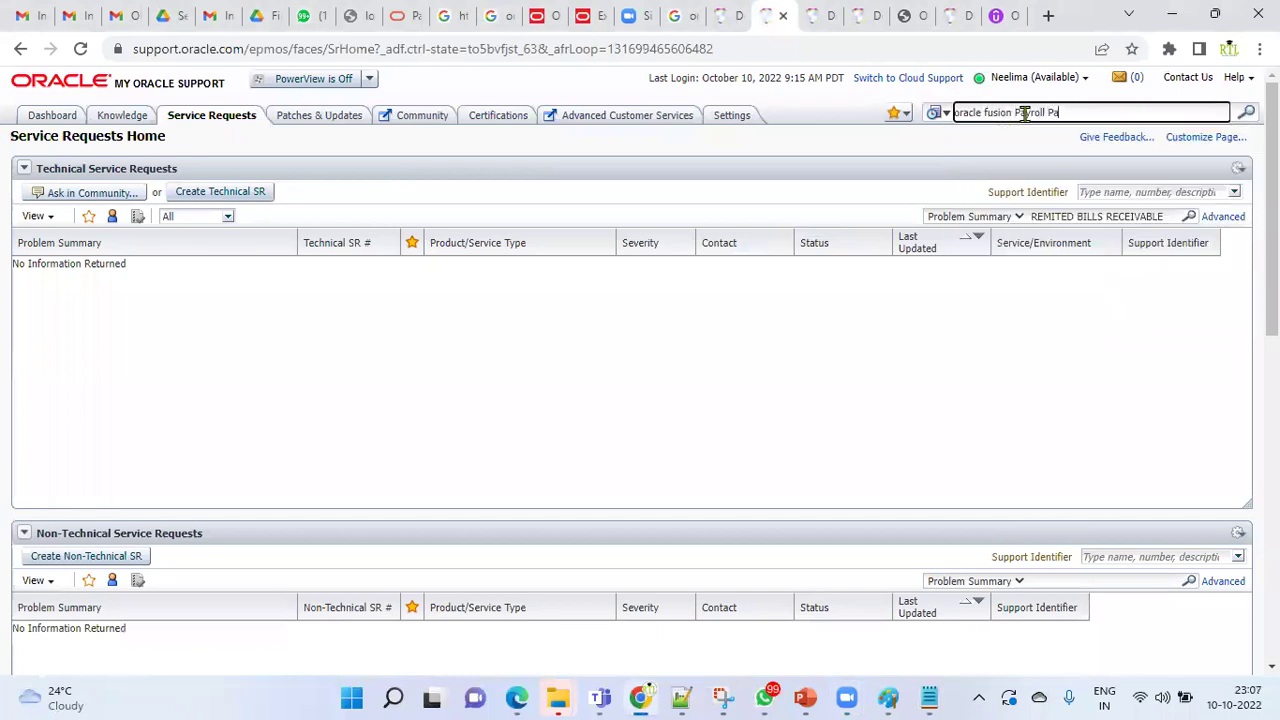
type("yslip Customization")
key("Return")
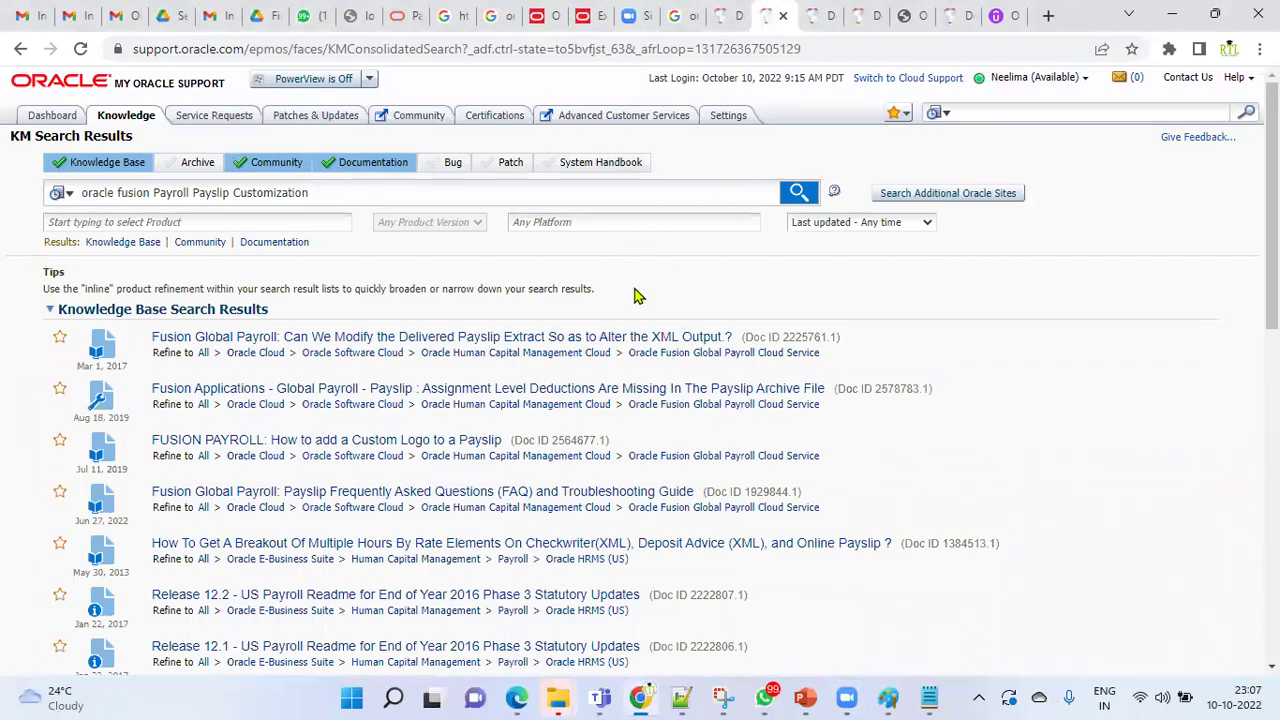
- Open 'FUSION PAYROLL: How to add a Custom Logo to a Payslip' in a new tab and read it
right_click(422, 450)
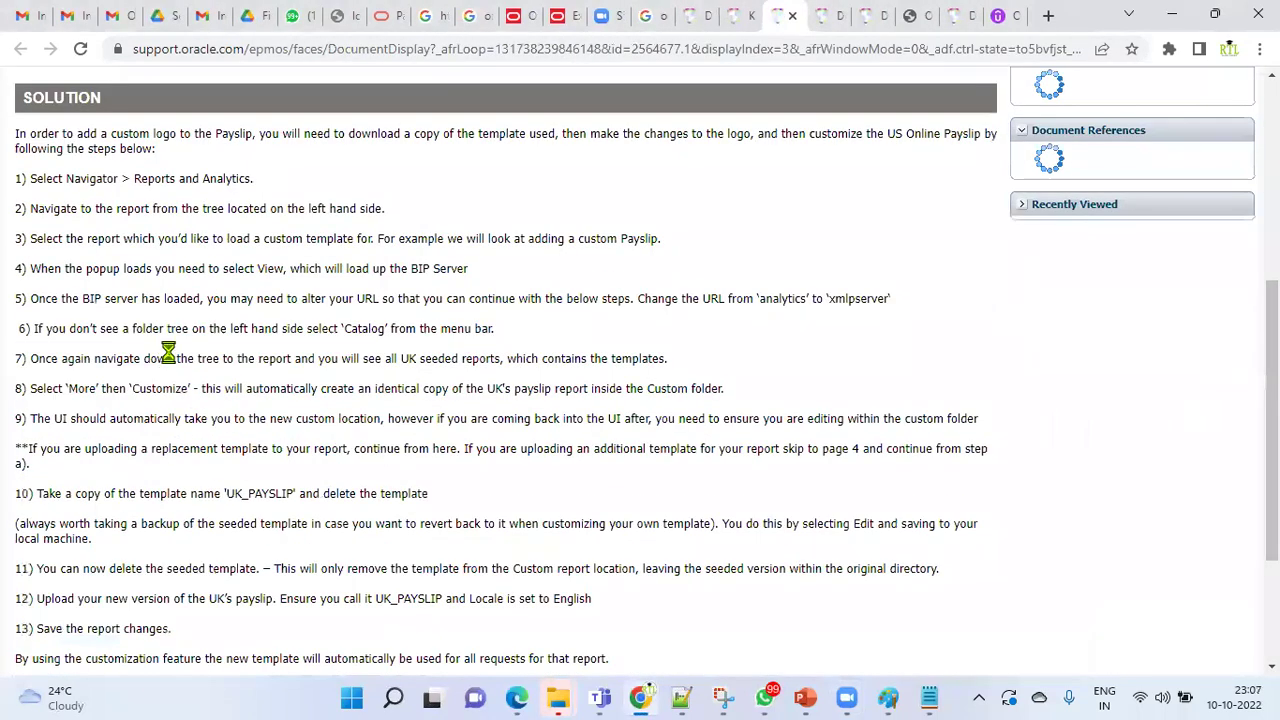
scroll(100, 218, "up", 2)
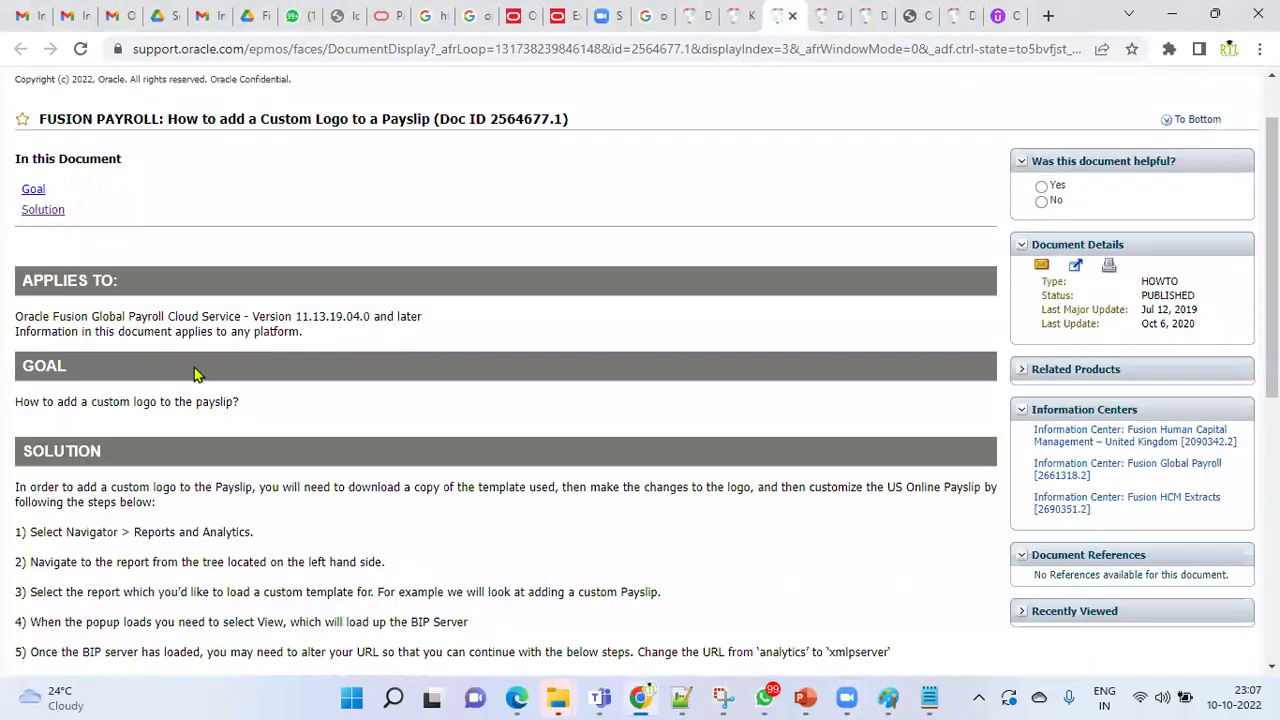
scroll(168, 372, "down", 2)
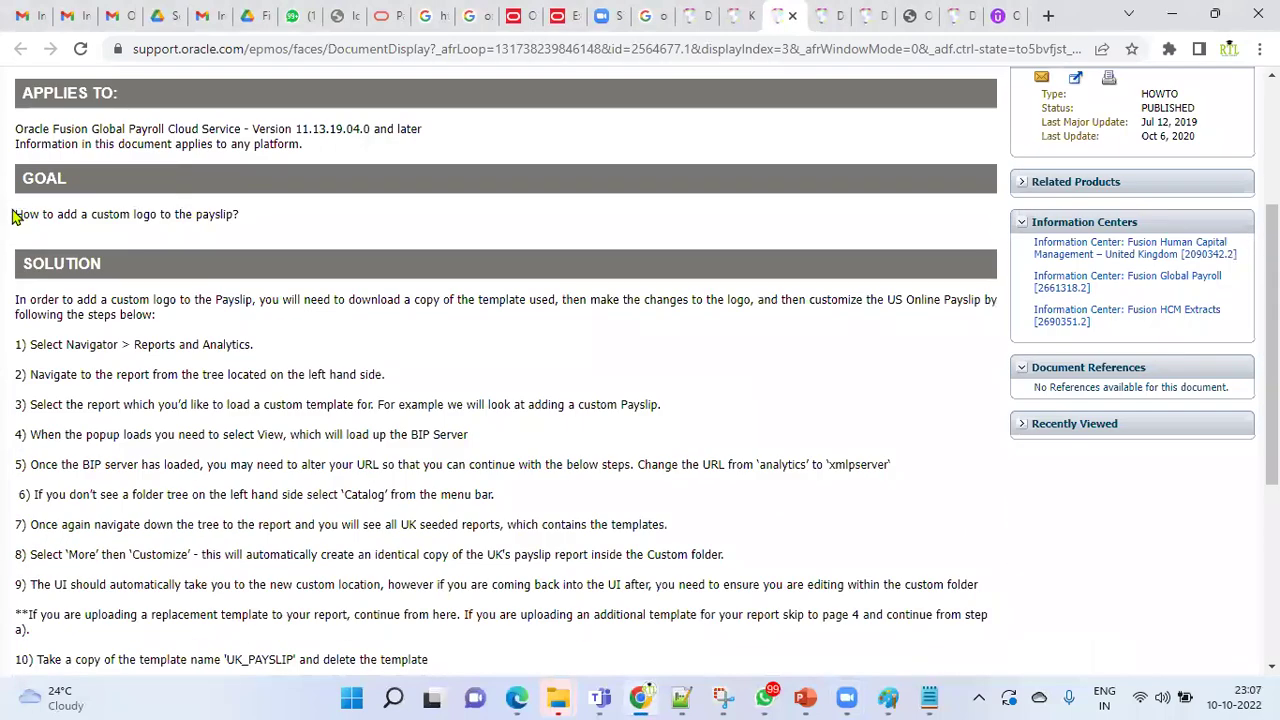
left_click_drag(14, 213, 280, 221)
left_click(280, 221)
left_click_drag(26, 263, 90, 265)
scroll(85, 340, "down", 1)
scroll(87, 340, "down", 2)
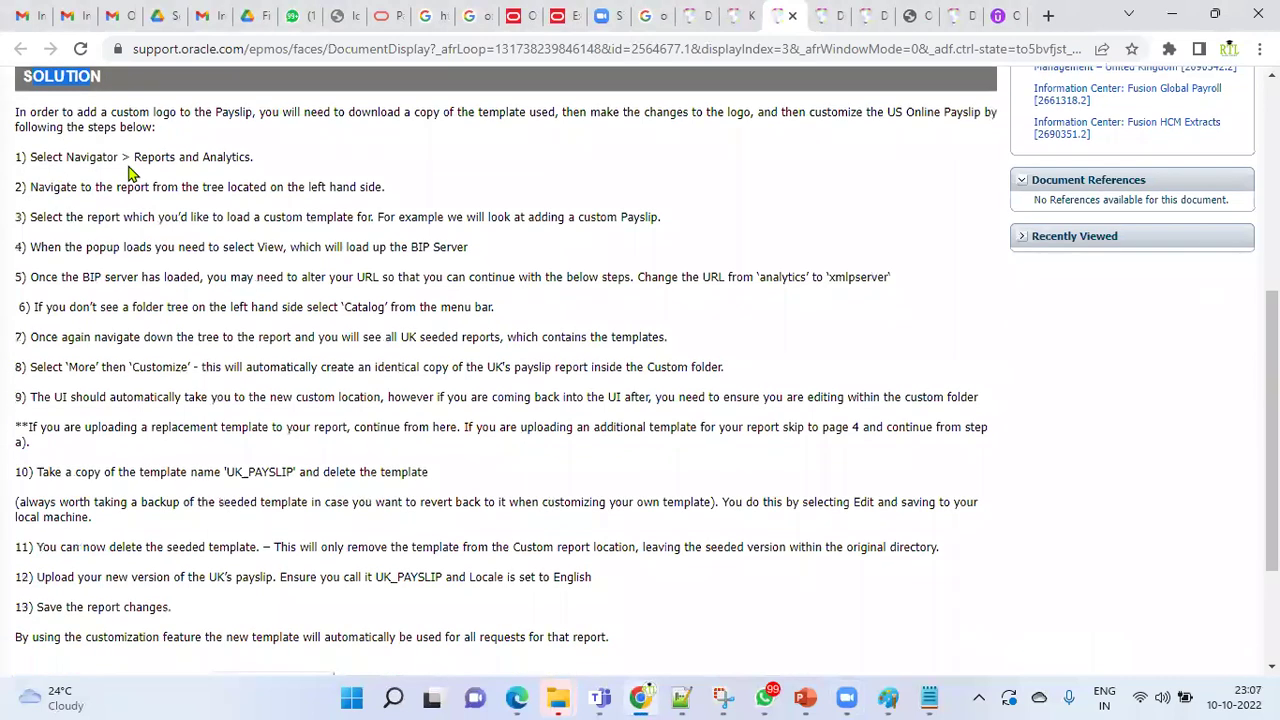
left_click_drag(133, 157, 229, 158)
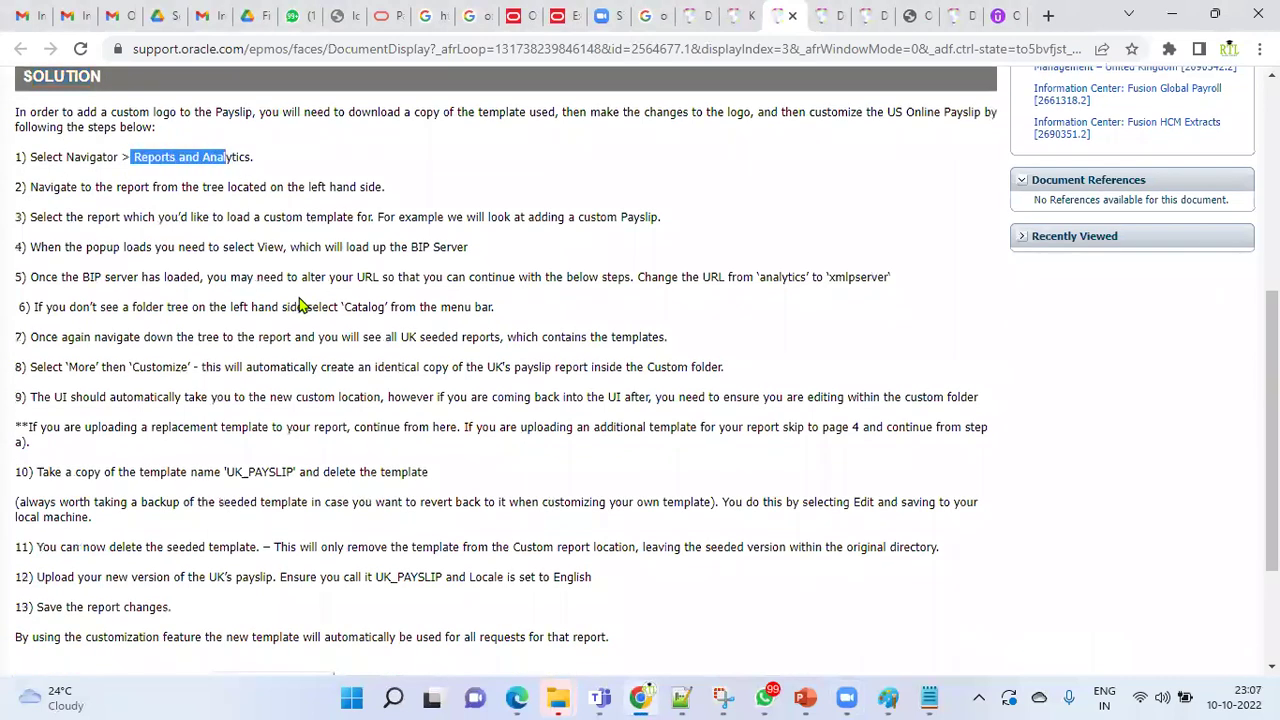
scroll(277, 463, "down", 1)
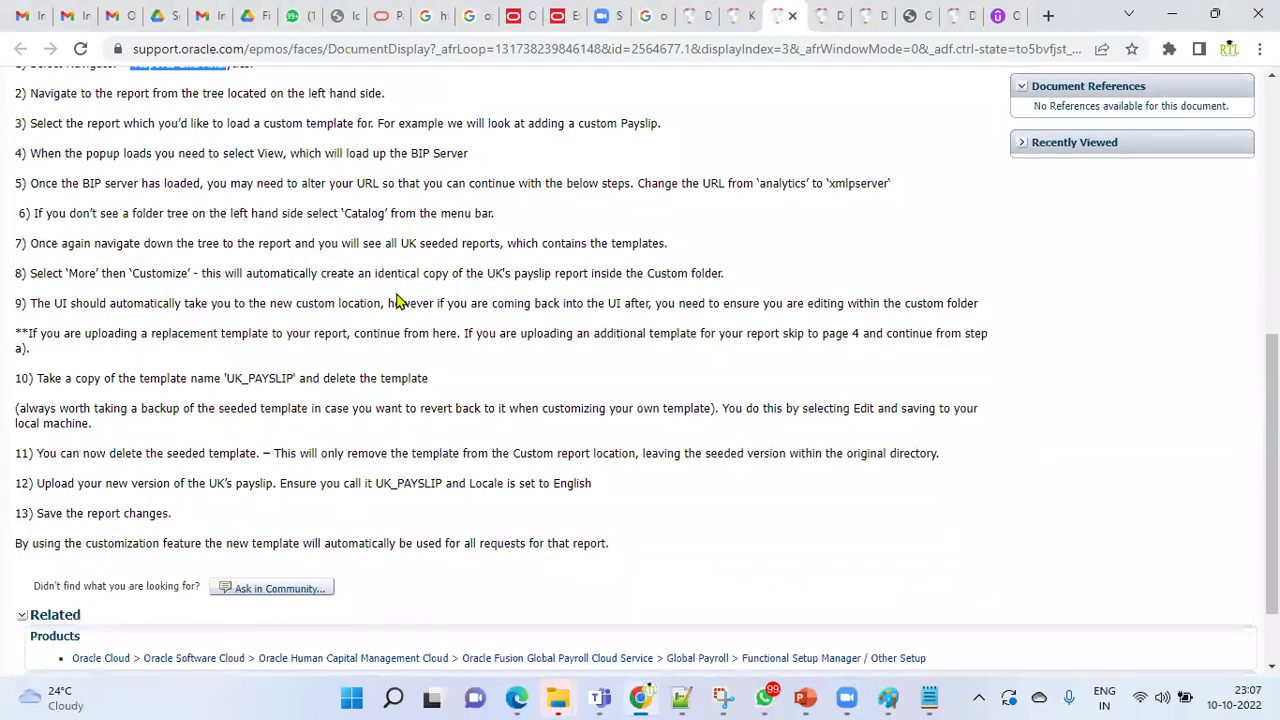
scroll(397, 301, "down", 1)
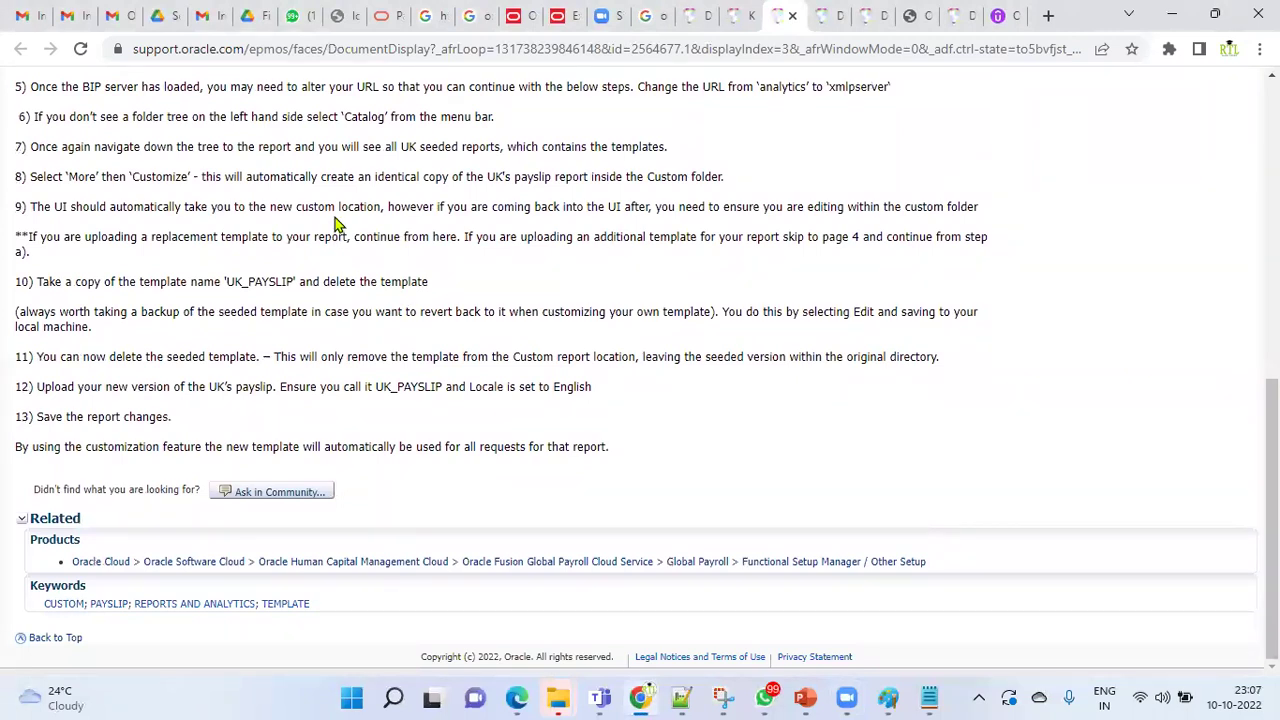
- Highlight the UK payslip report in step 8 and the UK_PAYSLIP template in step 10
left_click_drag(489, 176, 546, 177)
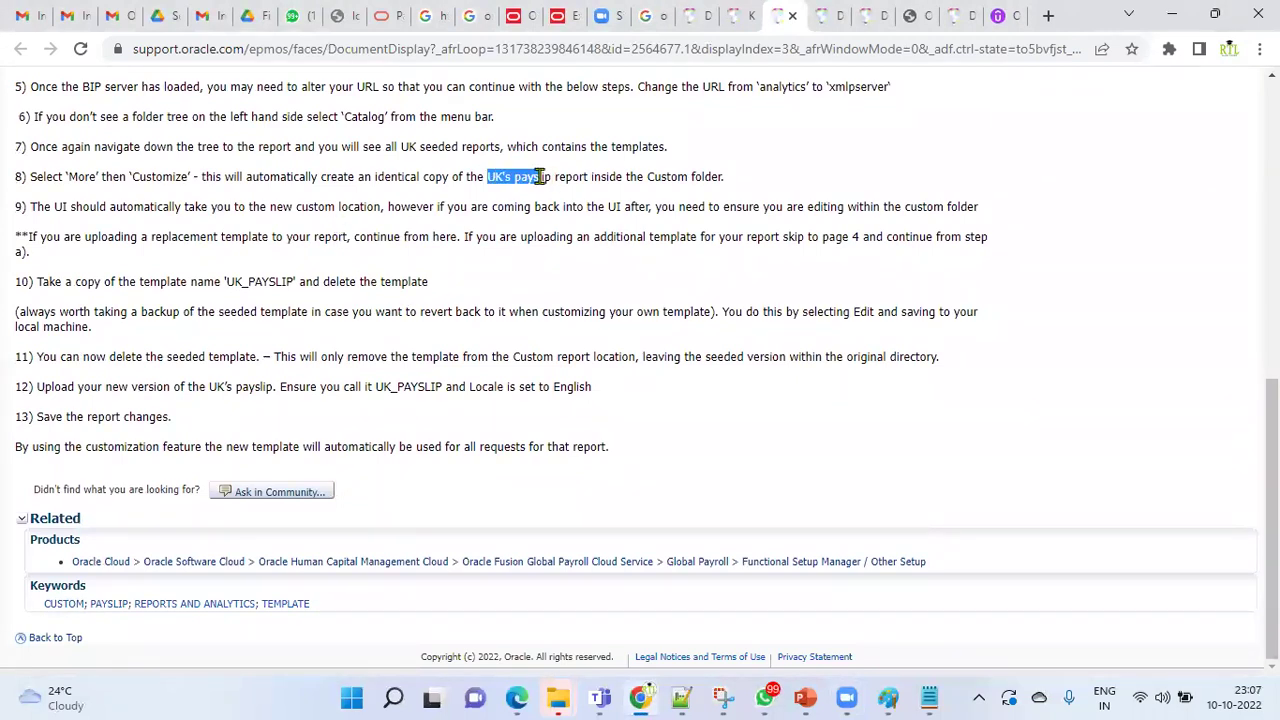
left_click_drag(224, 281, 268, 282)
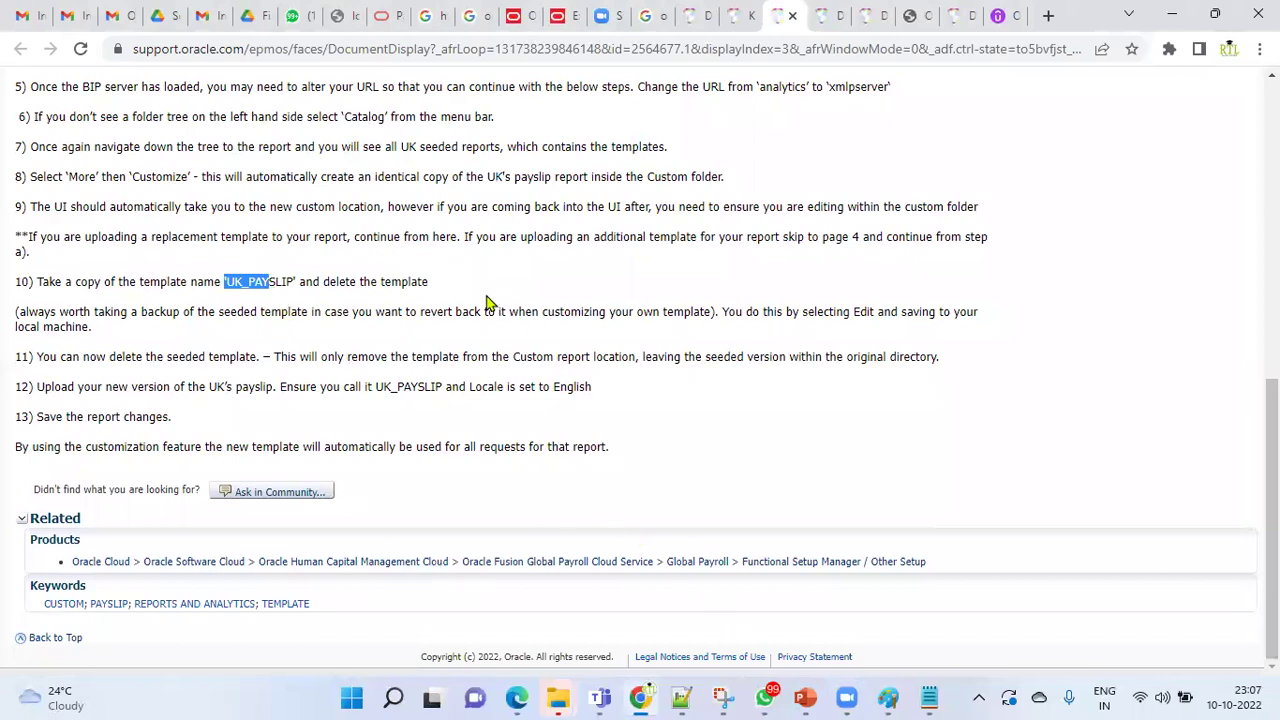
scroll(586, 342, "up", 3)
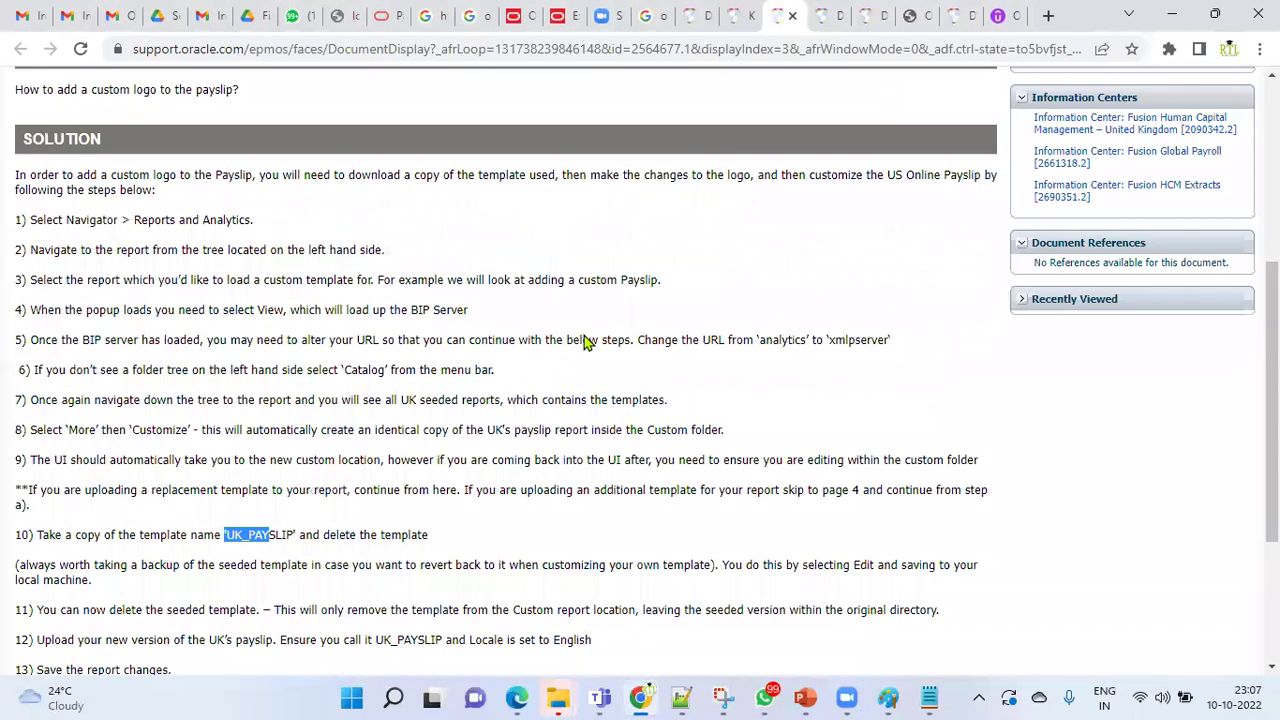
scroll(586, 342, "up", 5)
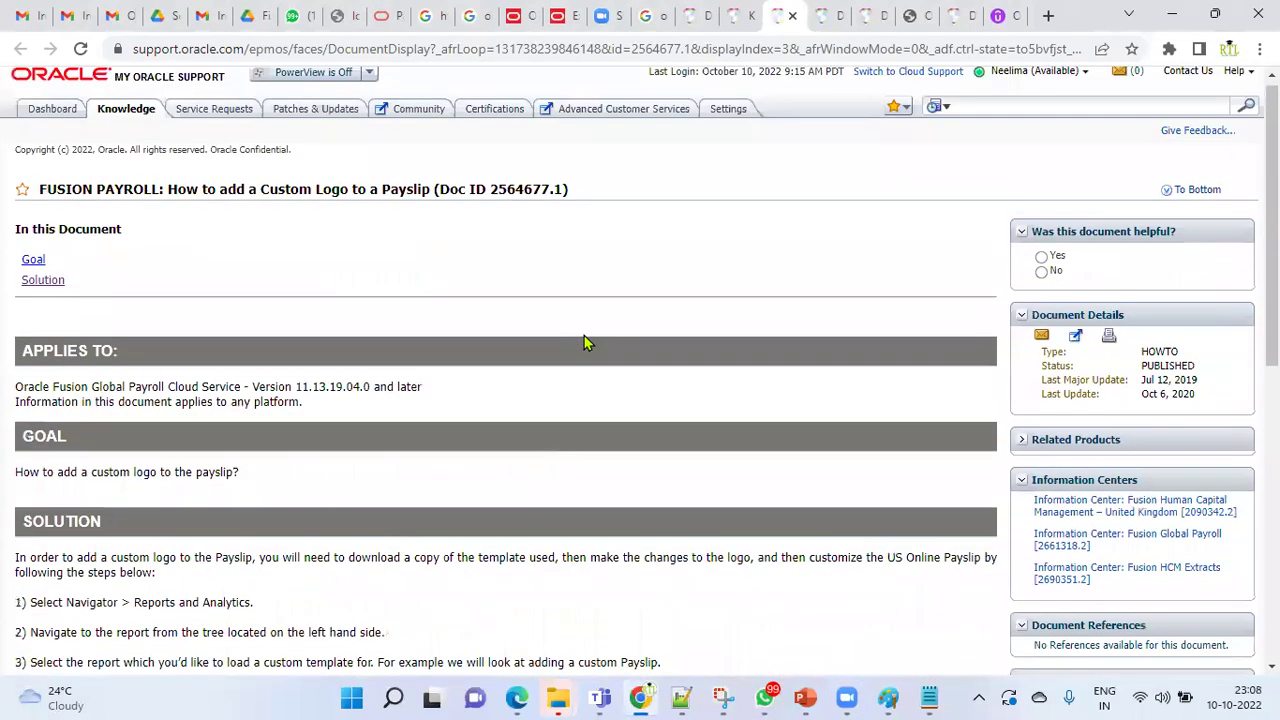
scroll(586, 342, "up", 1)
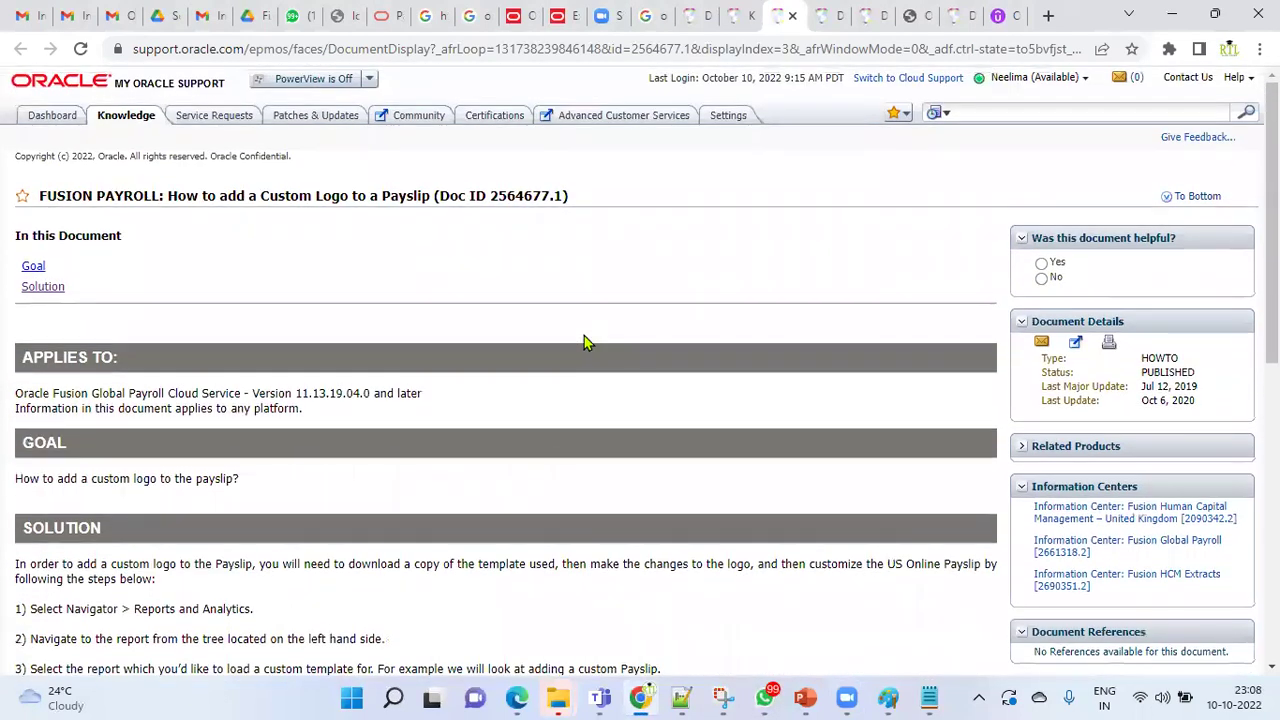